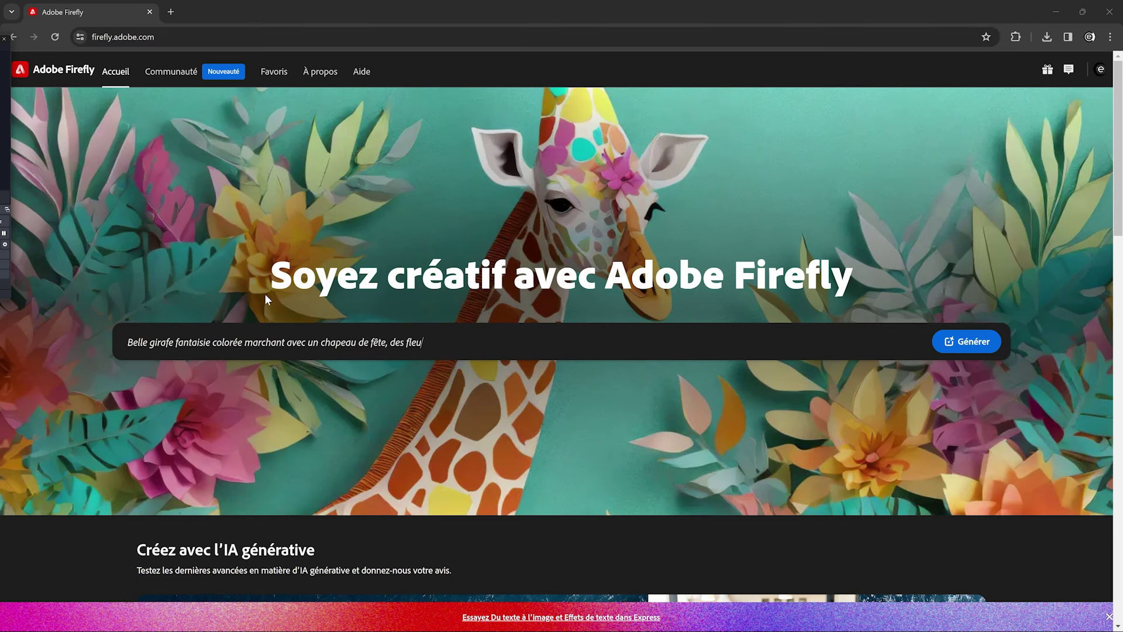
- Scroll down the home page and start the 'Du texte à l'image' generator
{"action": "scroll", "coordinate": [362, 211], "scroll_direction": "down", "scroll_amount": 3}
{"action": "scroll", "coordinate": [368, 208], "scroll_direction": "down", "scroll_amount": 6}
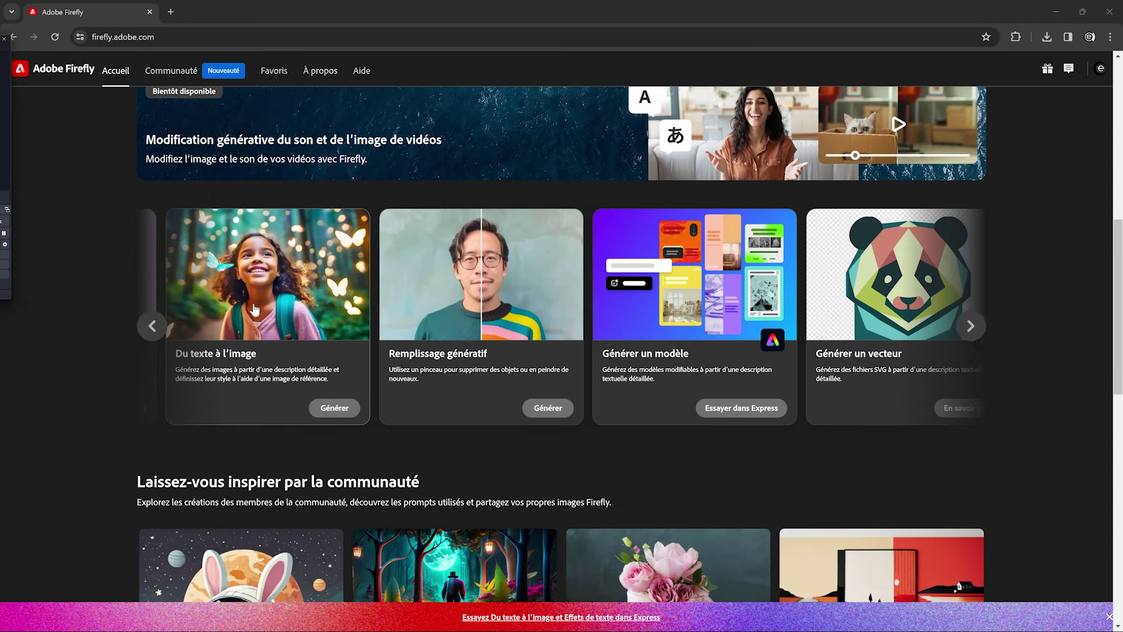
{"action": "left_click", "coordinate": [337, 408]}
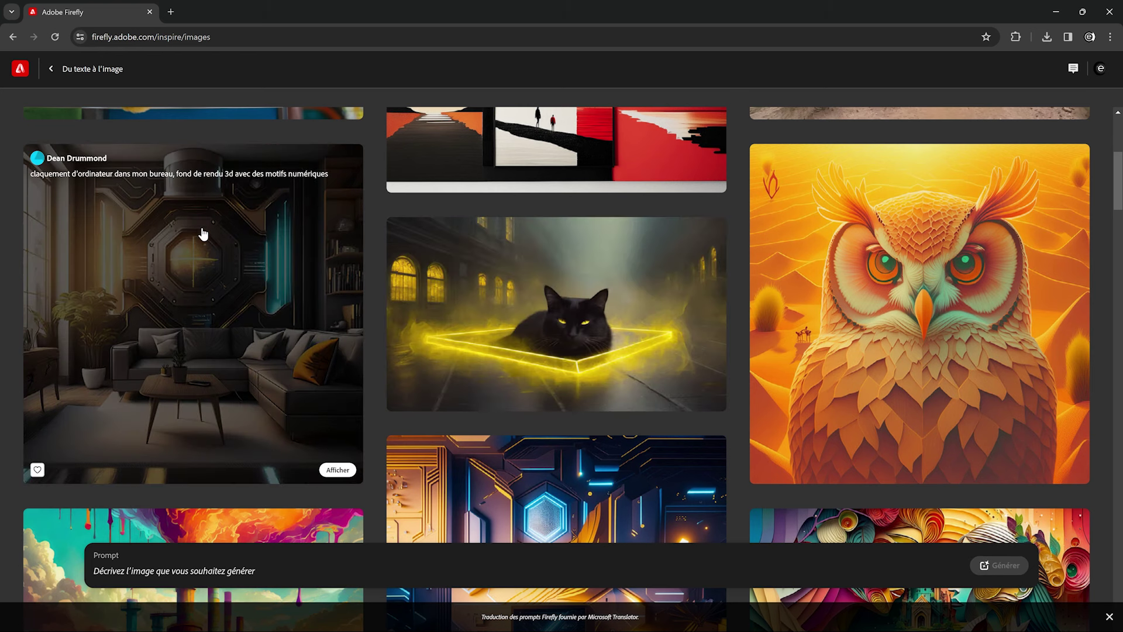
- Open the futuristic living-room image and delete its prompt, Art, structure reference and Science-fiction tags
{"action": "left_click", "coordinate": [203, 234]}
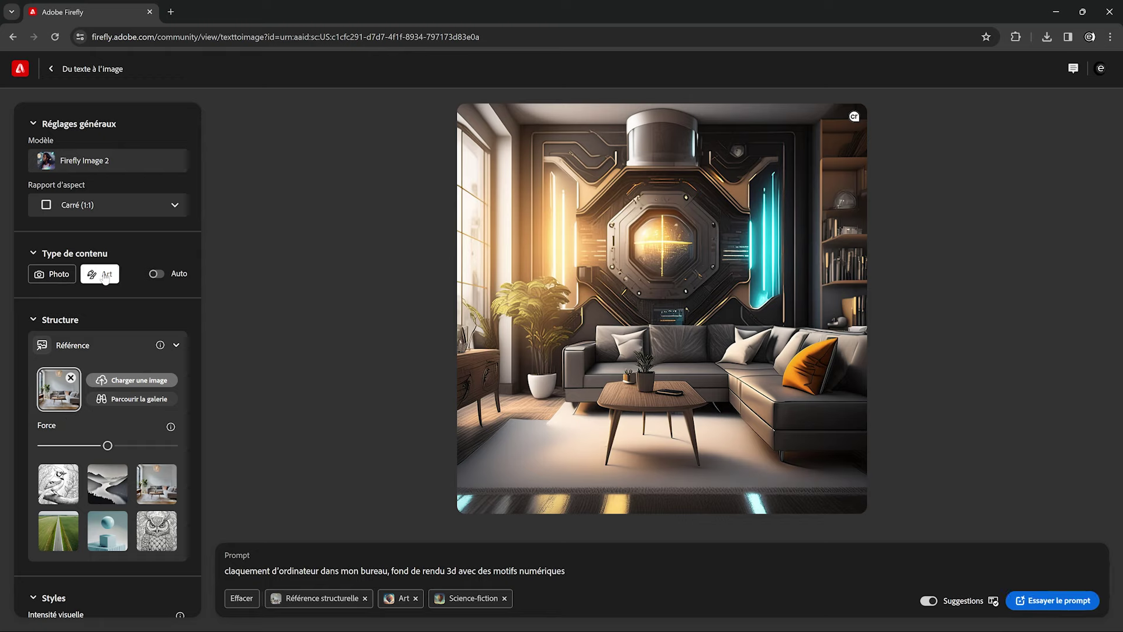
{"action": "left_click_drag", "start_coordinate": [565, 570], "coordinate": [223, 580]}
{"action": "key", "text": "BackSpace"}
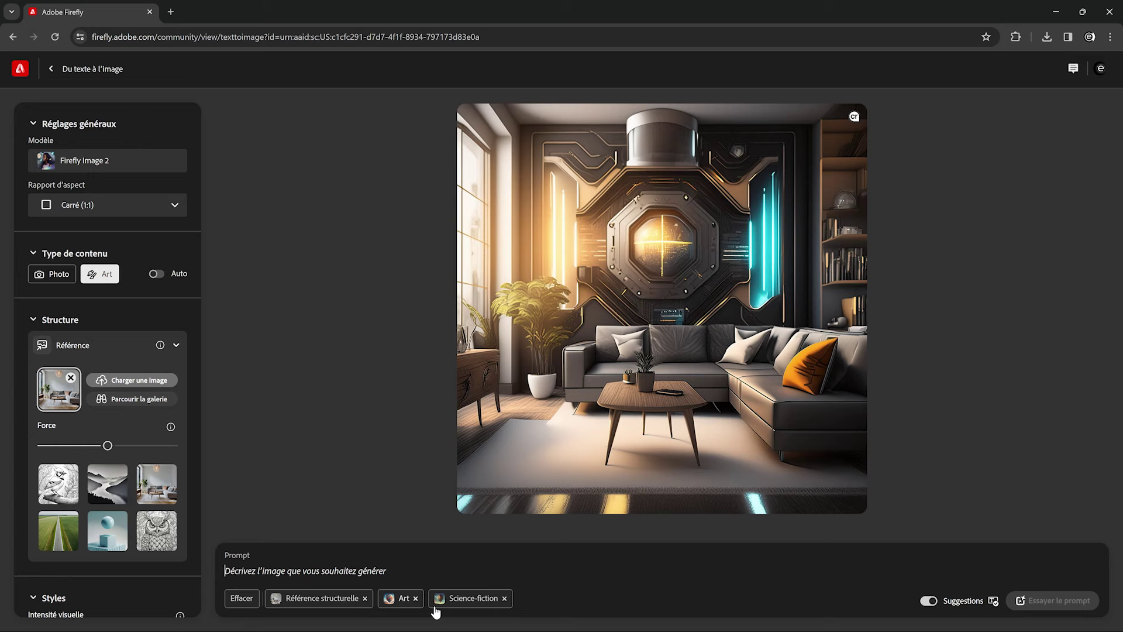
{"action": "left_click", "coordinate": [416, 598]}
{"action": "left_click", "coordinate": [365, 598]}
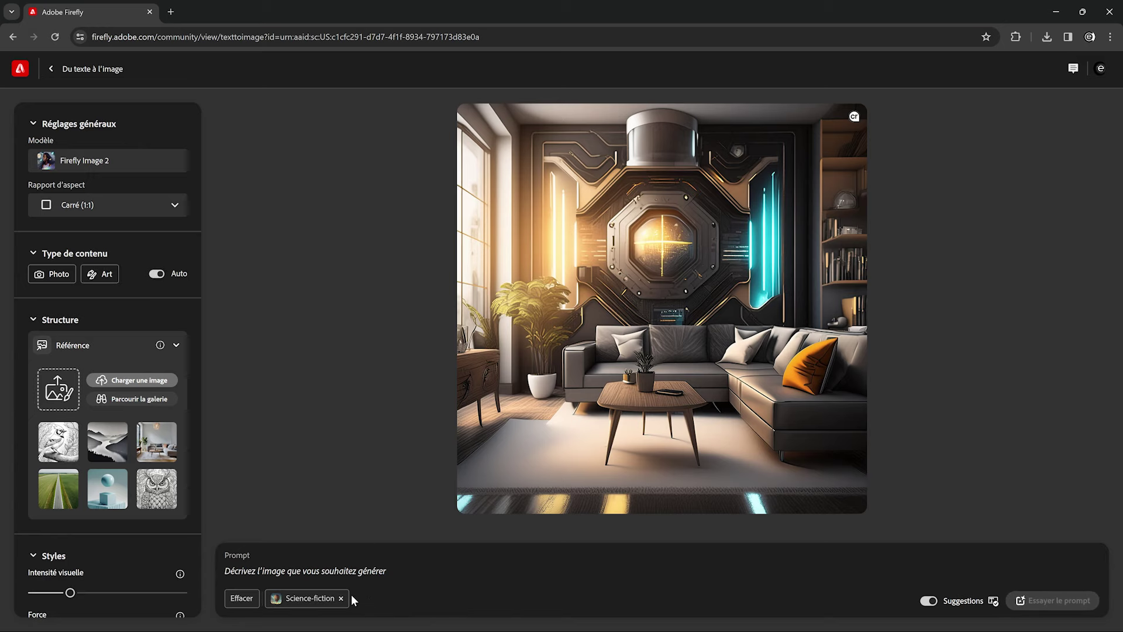
{"action": "left_click", "coordinate": [340, 598]}
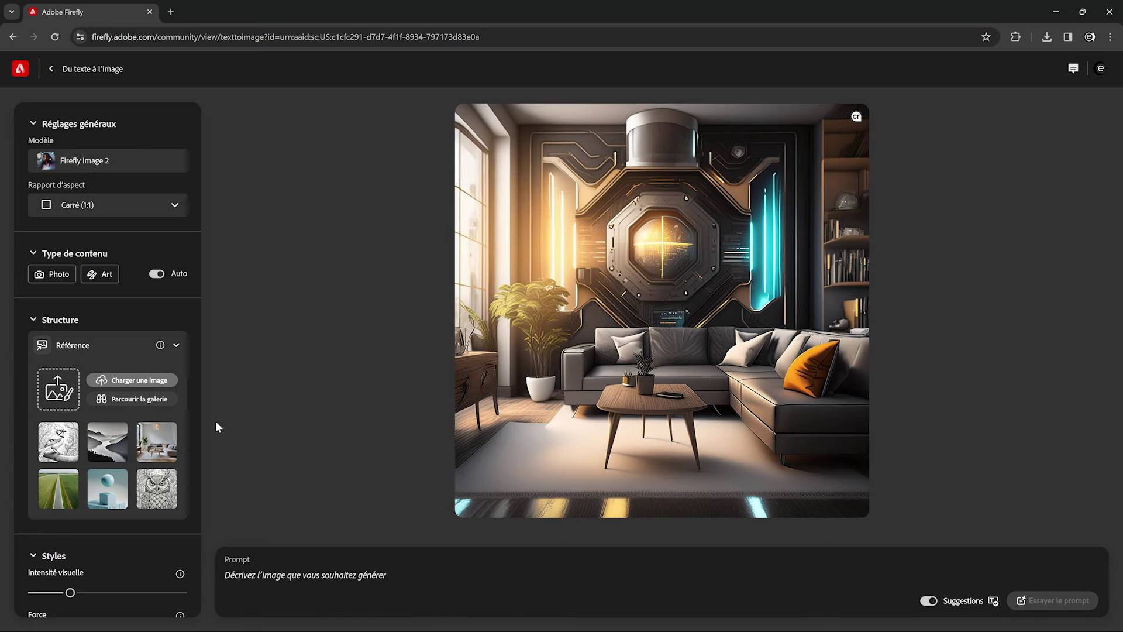
- Set the aspect ratio to Portrait (3:4) and browse the structure reference gallery
{"action": "left_click", "coordinate": [176, 205]}
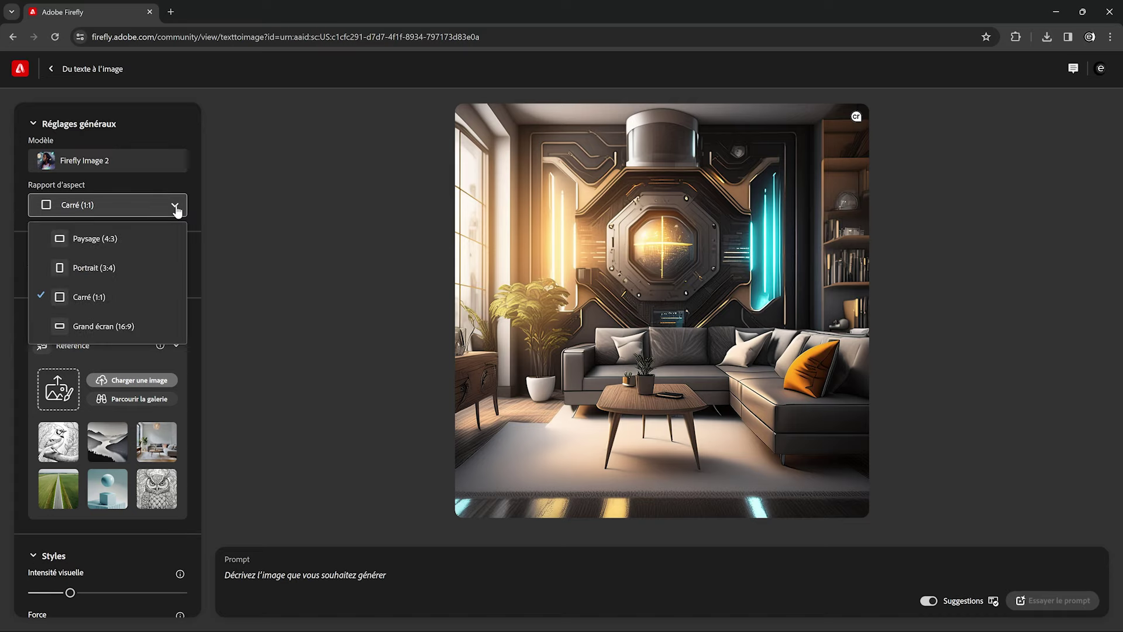
{"action": "left_click", "coordinate": [95, 268]}
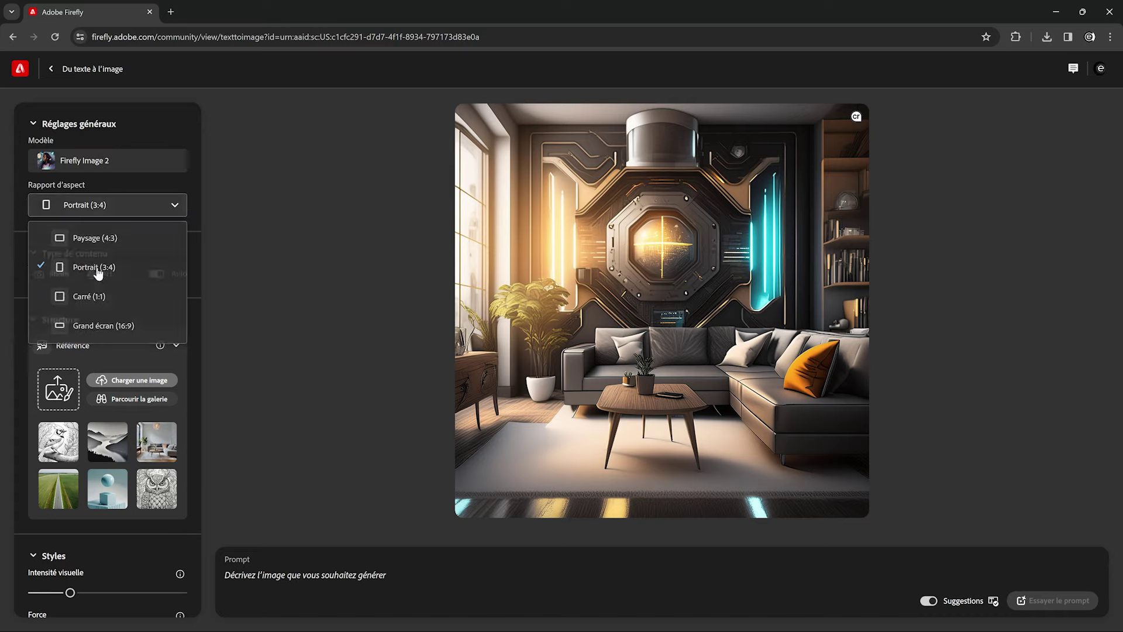
{"action": "left_click", "coordinate": [53, 386]}
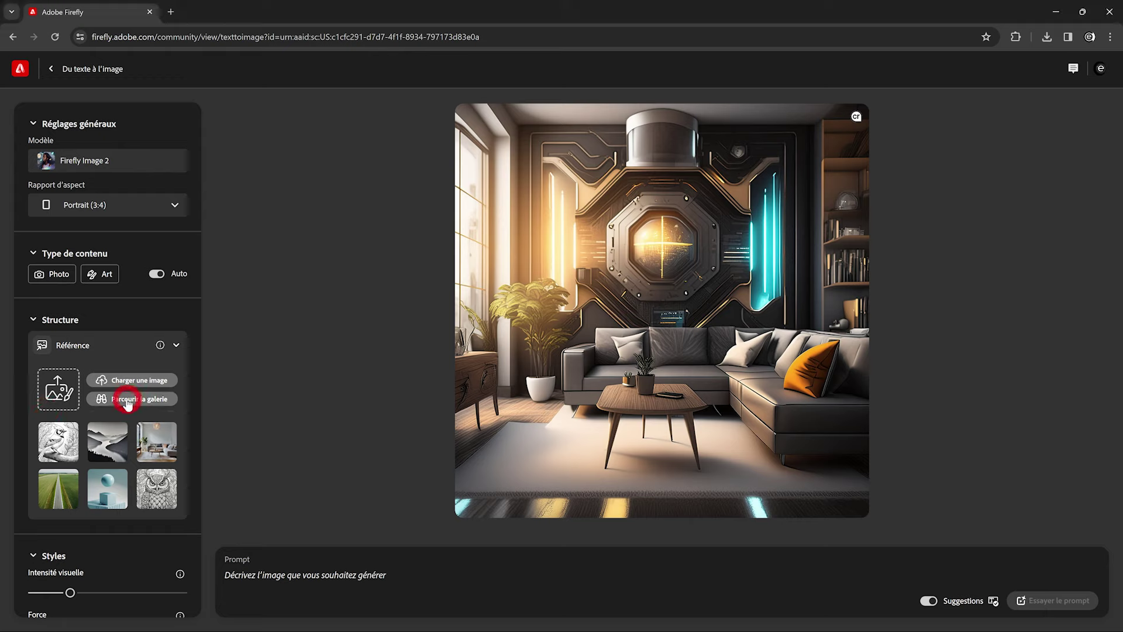
{"action": "left_click", "coordinate": [128, 403]}
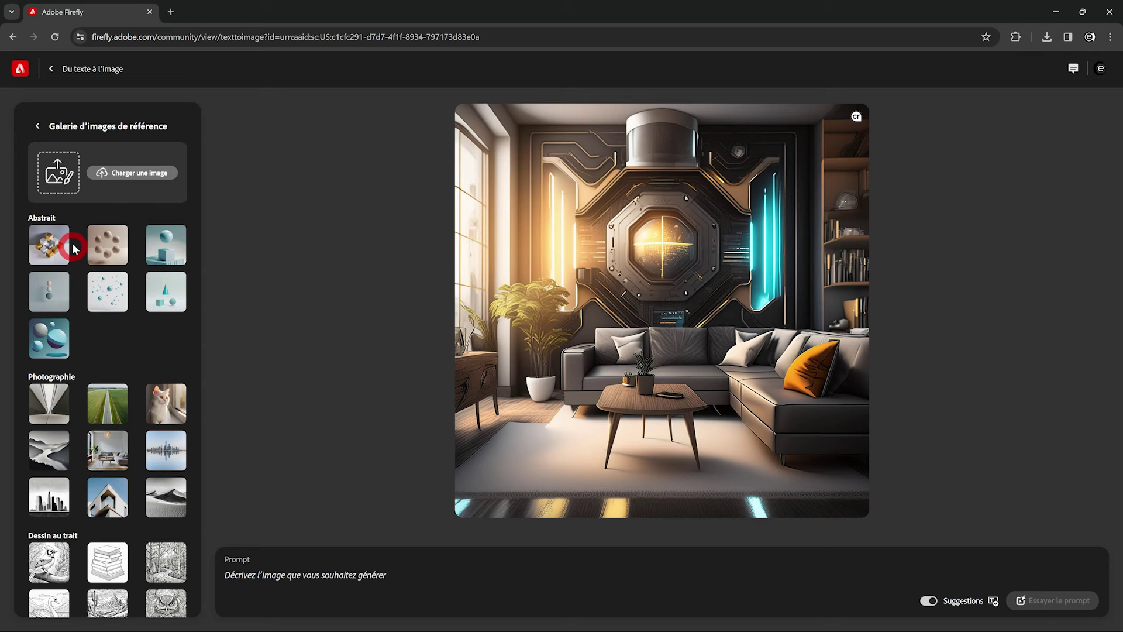
{"action": "scroll", "coordinate": [92, 319], "scroll_direction": "down", "scroll_amount": 1}
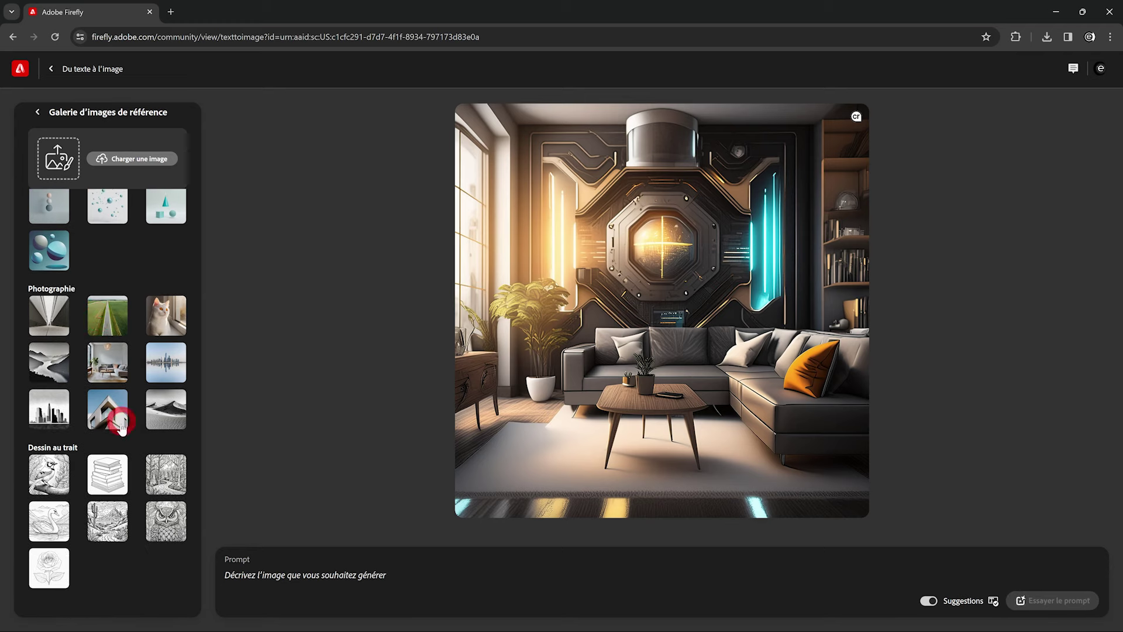
{"action": "scroll", "coordinate": [107, 482], "scroll_direction": "up", "scroll_amount": 1}
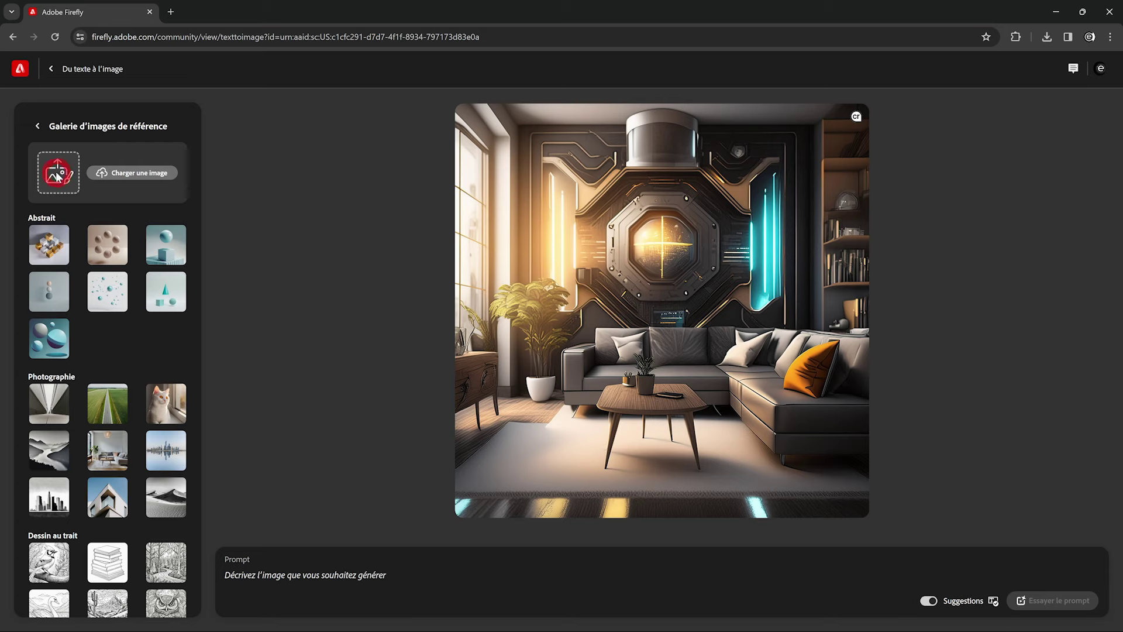
- Upload the white cat photo as the structure reference, accepting the upload notice
{"action": "left_click", "coordinate": [58, 174]}
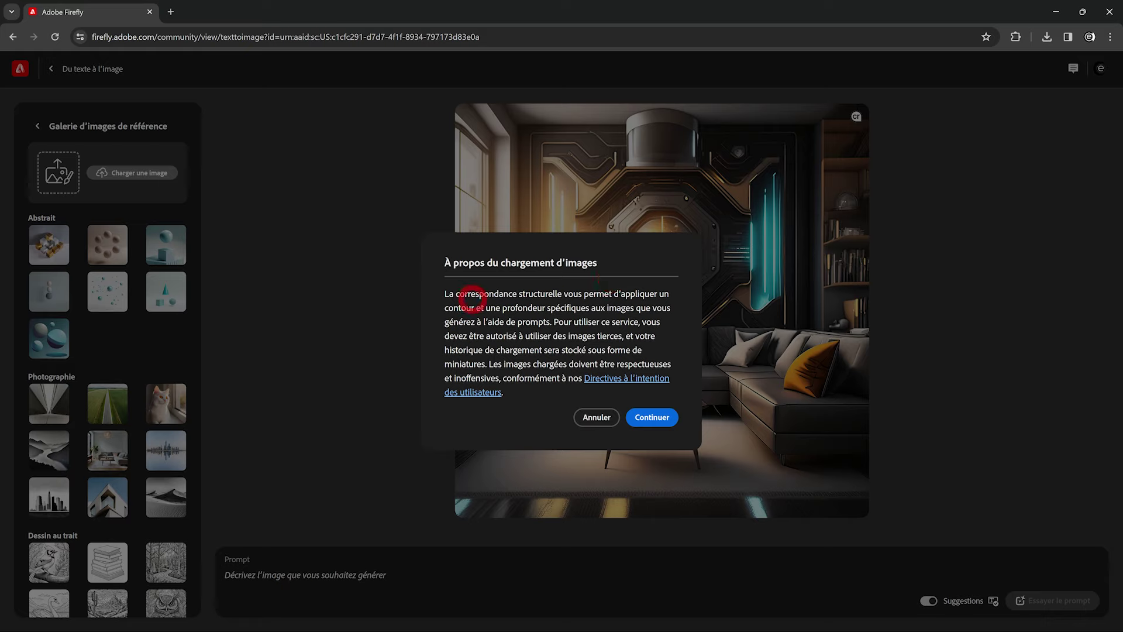
{"action": "left_click_drag", "start_coordinate": [459, 294], "coordinate": [563, 293]}
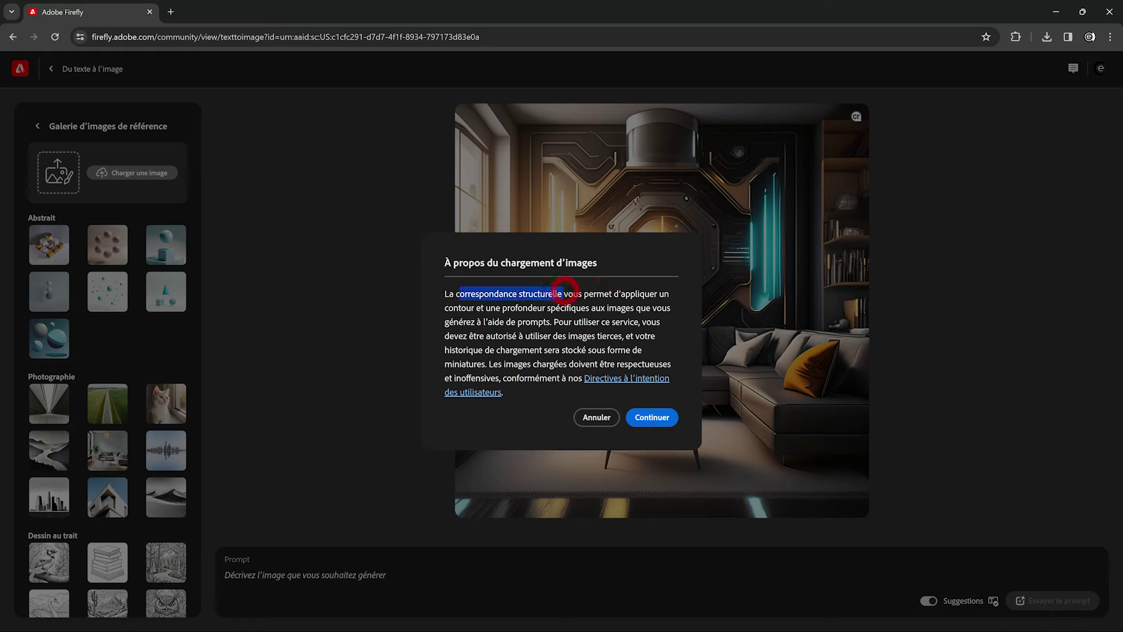
{"action": "left_click", "coordinate": [600, 321]}
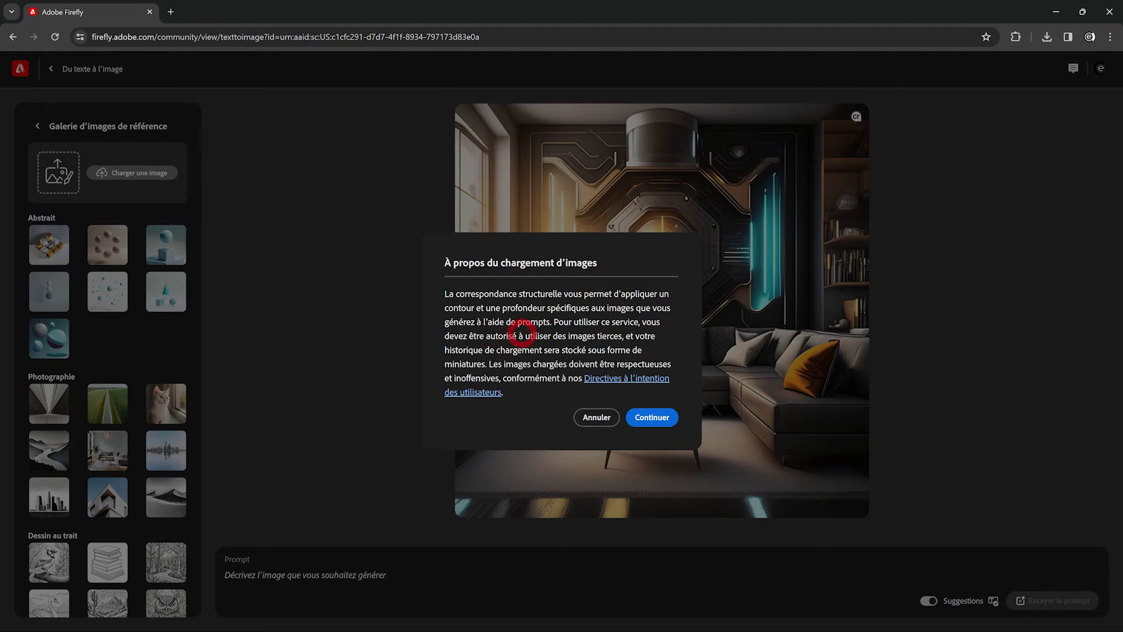
{"action": "left_click", "coordinate": [649, 417]}
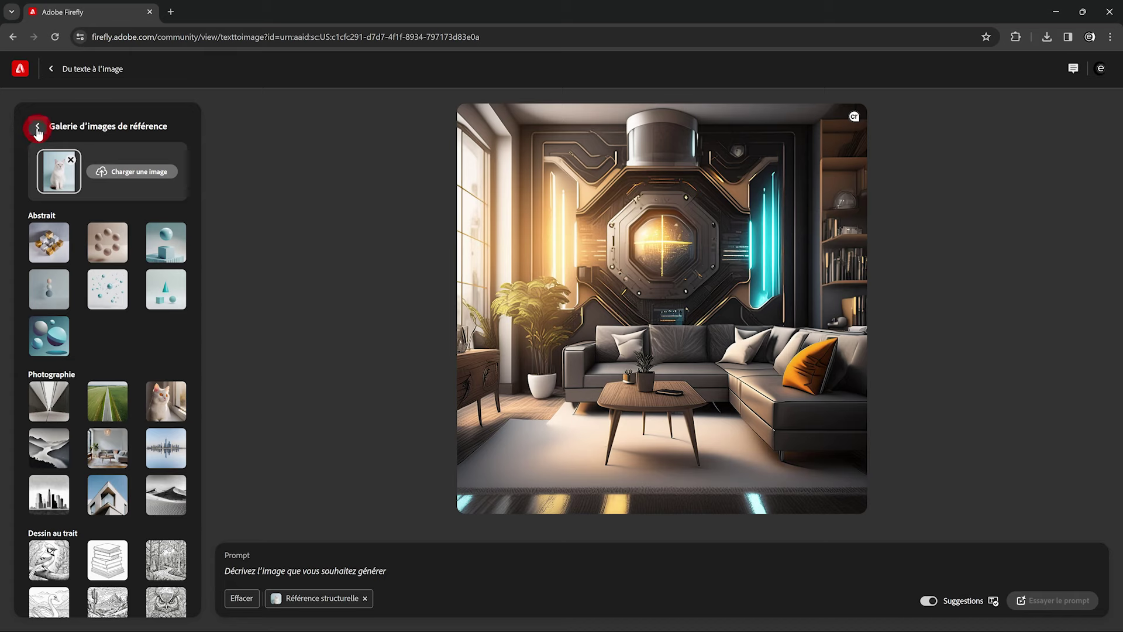
- Back in general settings, inspect the Photo settings, then leave the content type on Auto
{"action": "left_click", "coordinate": [38, 128]}
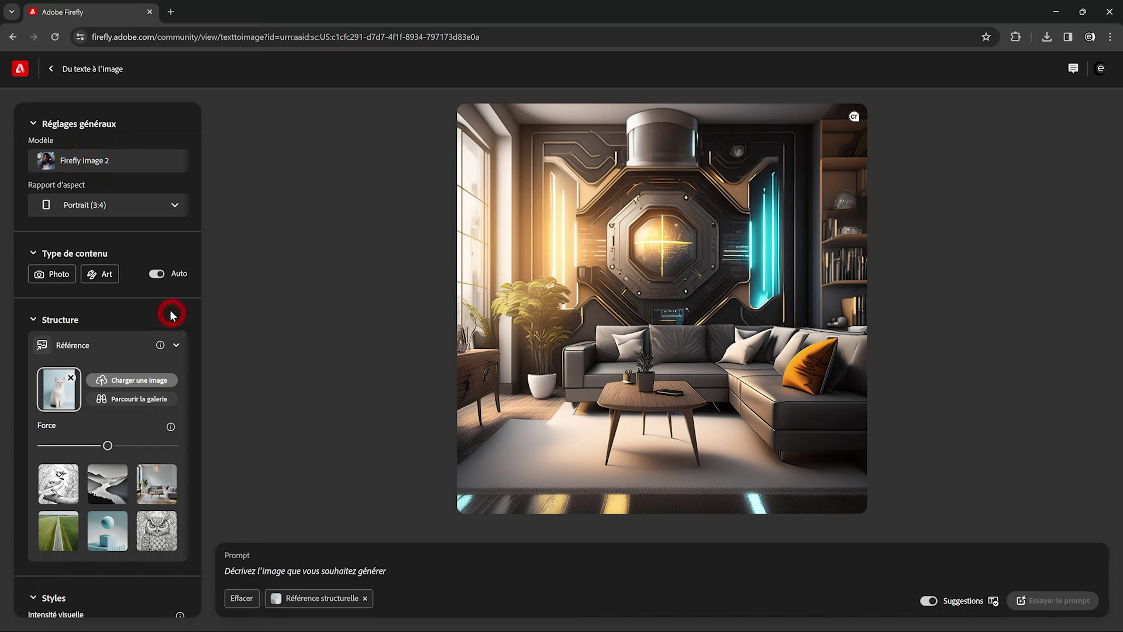
{"action": "left_click", "coordinate": [53, 276]}
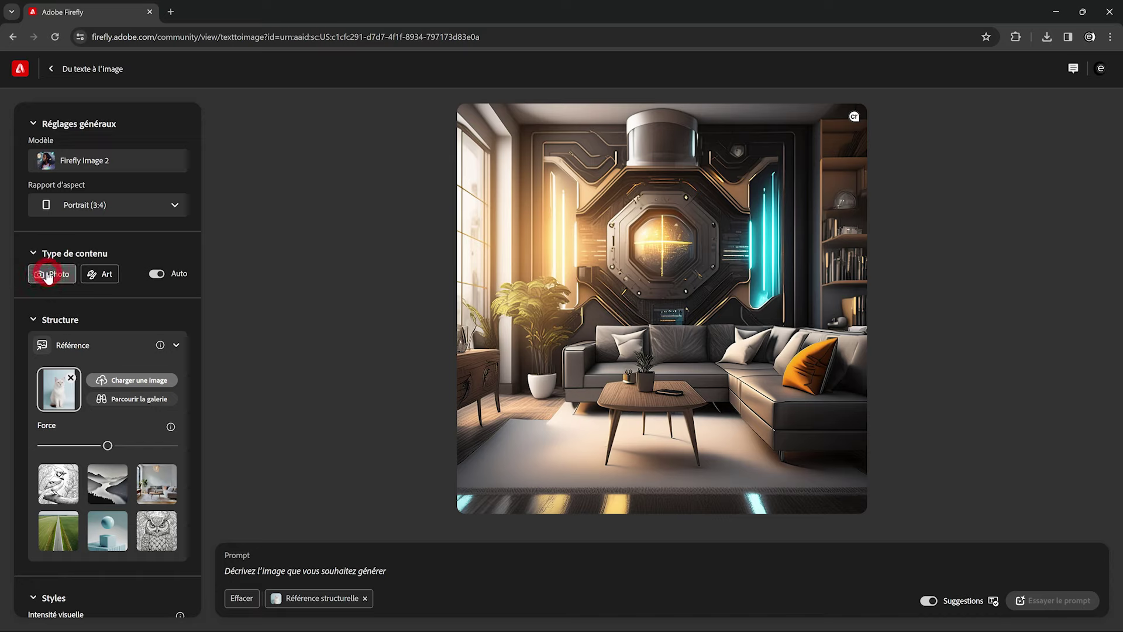
{"action": "left_click", "coordinate": [49, 276]}
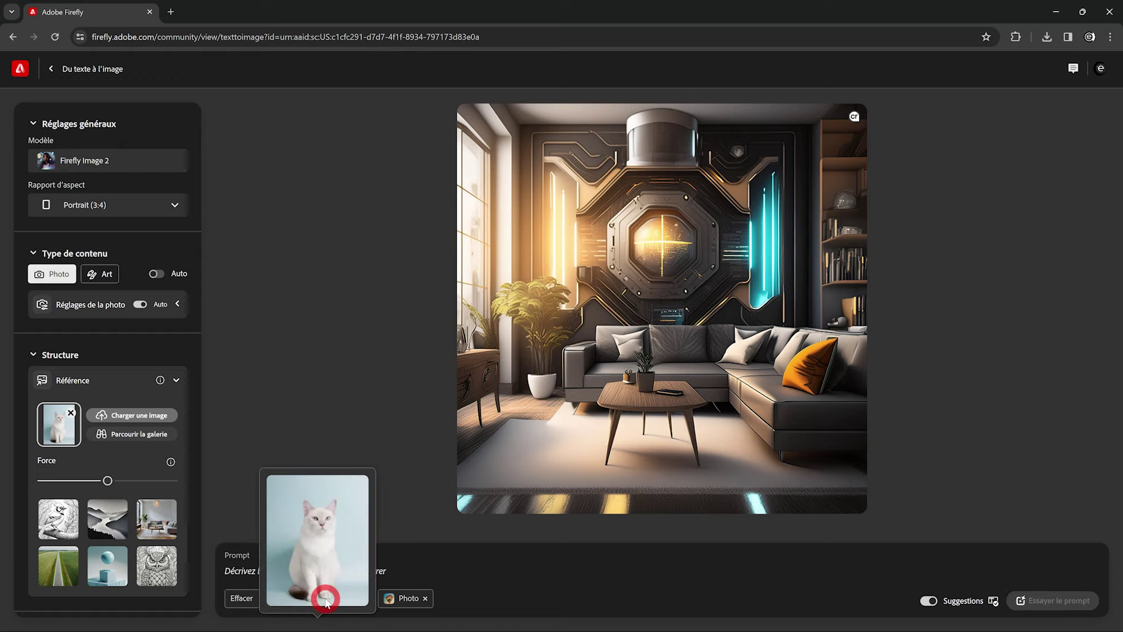
{"action": "left_click", "coordinate": [41, 307]}
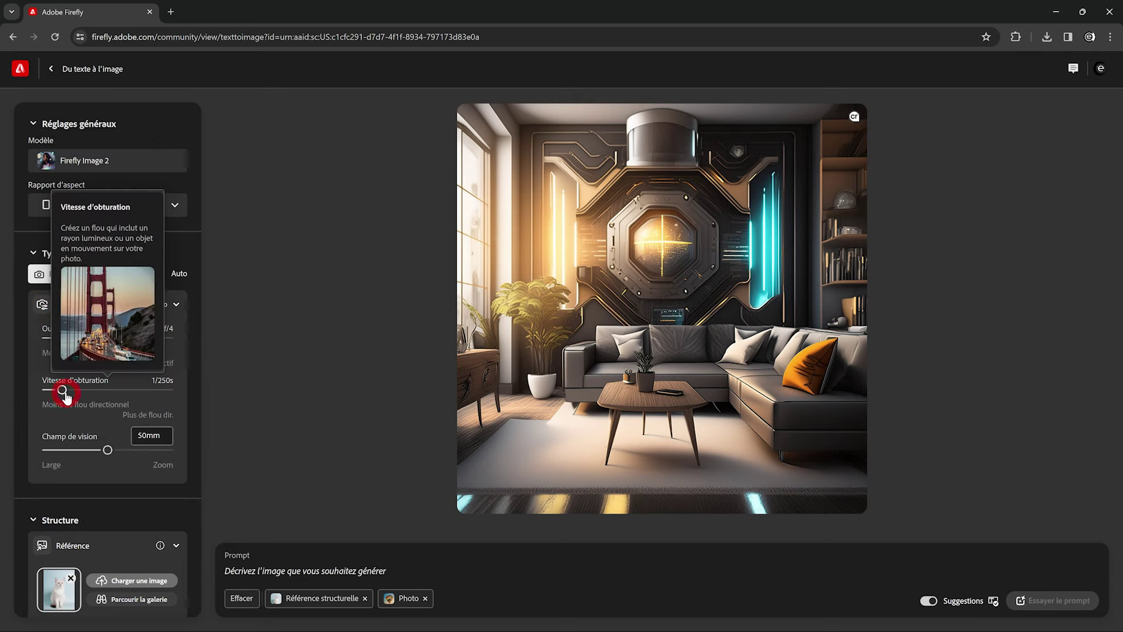
{"action": "left_click", "coordinate": [45, 294]}
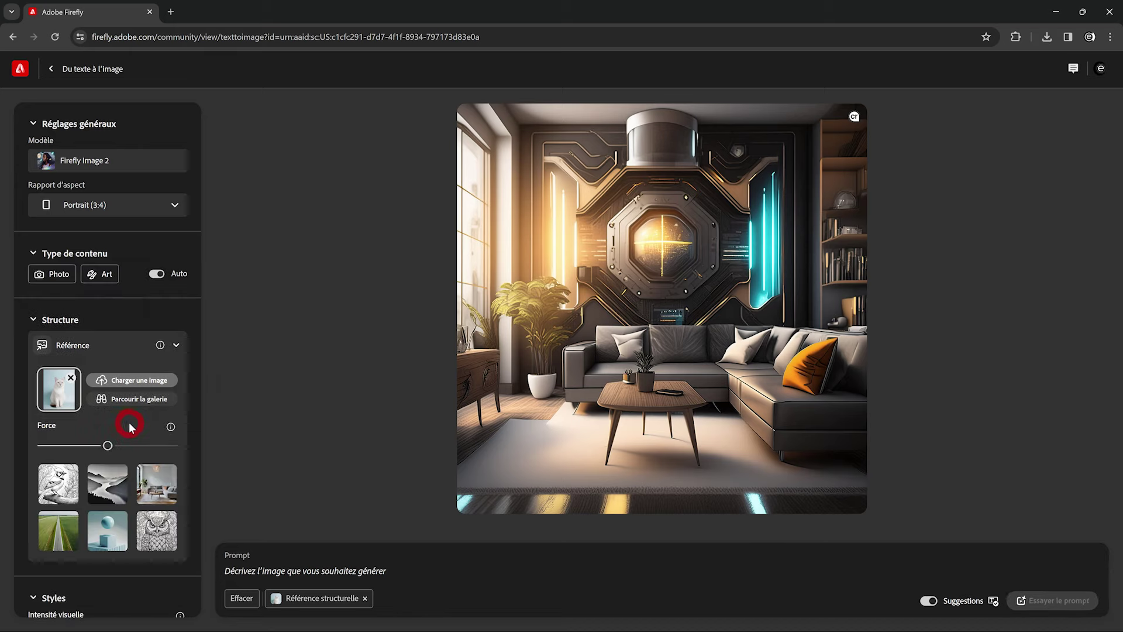
- Max out both the Structure strength and Intensité visuelle sliders
{"action": "scroll", "coordinate": [129, 426], "scroll_direction": "down", "scroll_amount": 1}
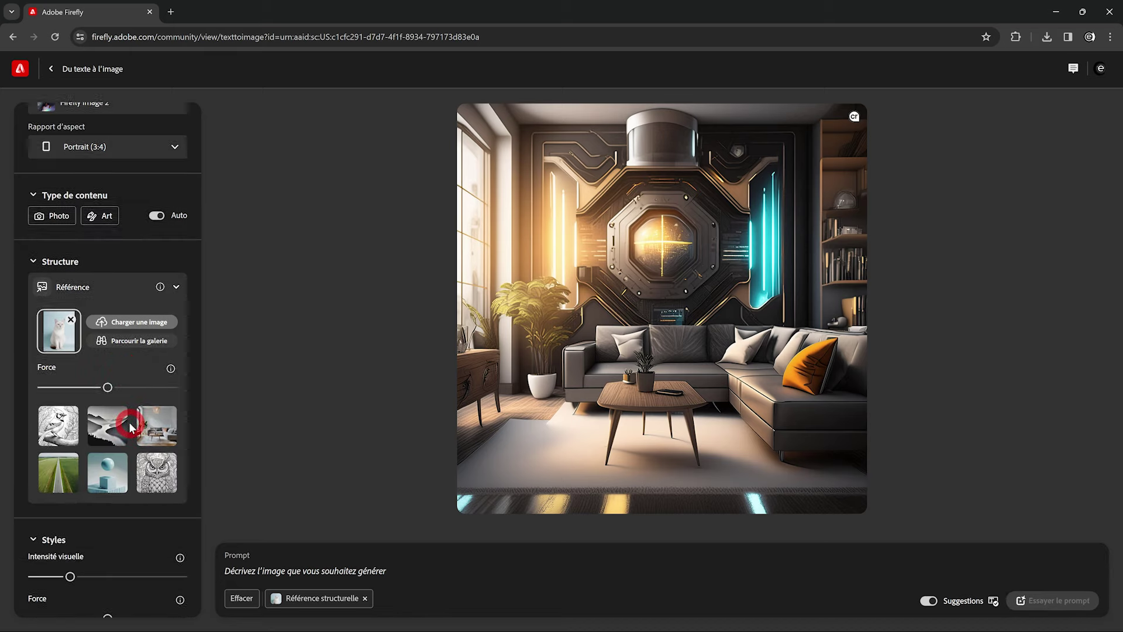
{"action": "scroll", "coordinate": [130, 415], "scroll_direction": "down", "scroll_amount": 1}
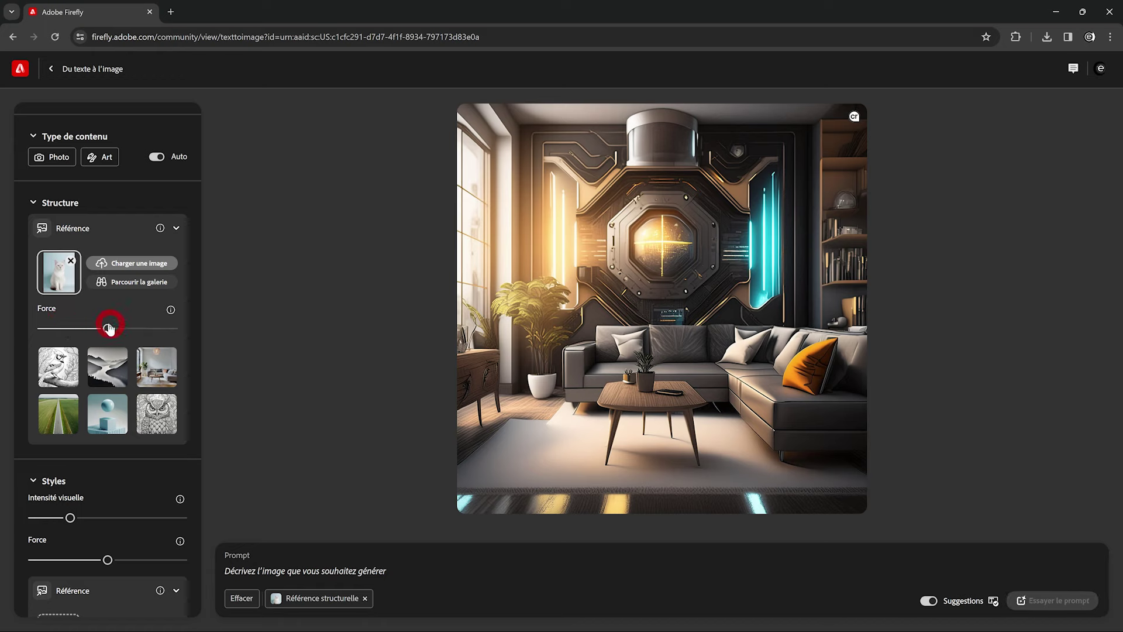
{"action": "mouse_move", "coordinate": [108, 328]}
{"action": "left_mouse_down"}
{"action": "mouse_move", "coordinate": [40, 329]}
{"action": "mouse_move", "coordinate": [170, 329]}
{"action": "left_mouse_up"}
{"action": "scroll", "coordinate": [158, 351], "scroll_direction": "down", "scroll_amount": 2}
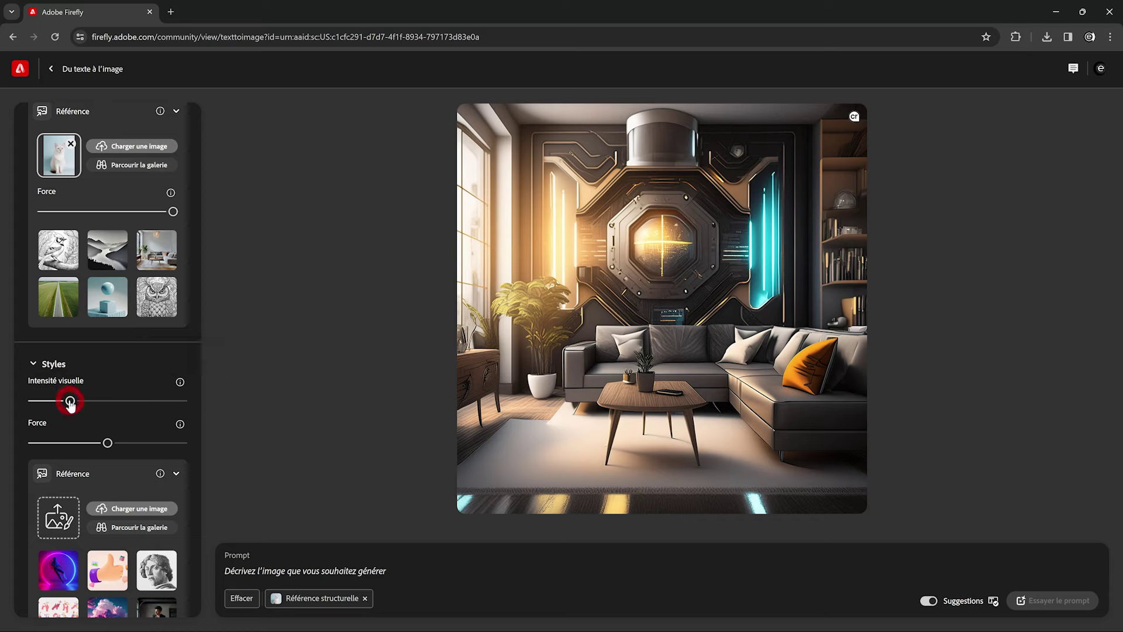
{"action": "left_click_drag", "start_coordinate": [70, 401], "coordinate": [199, 401]}
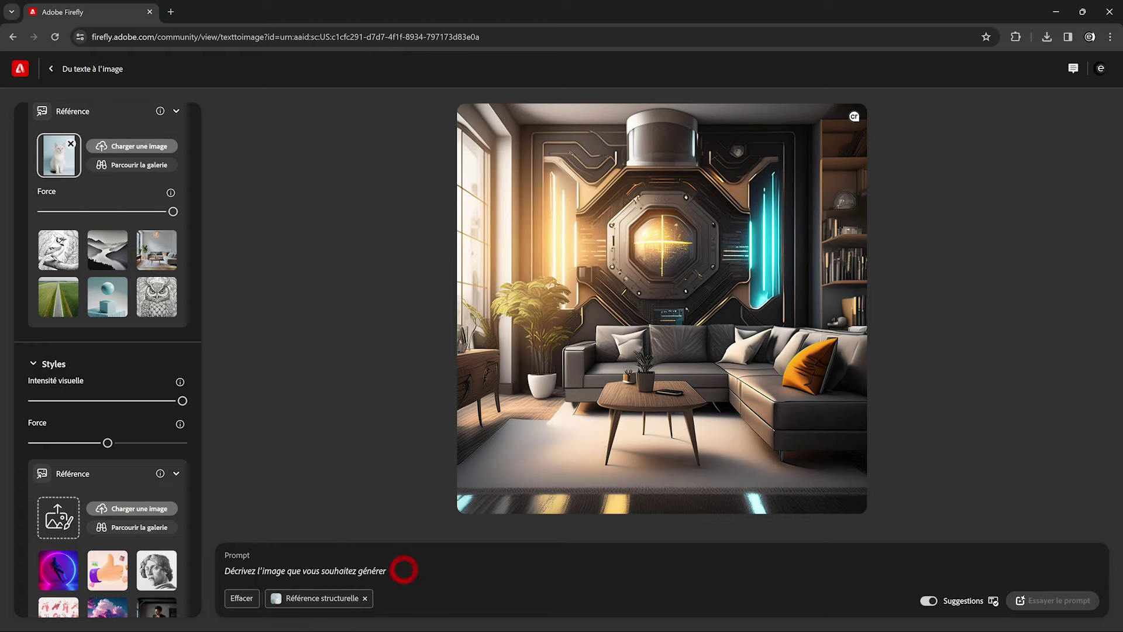
- Generate Photo-type images from the prompt 'Une photographie d'un chien, fond bleu'
{"action": "type", "text": "Une photographie d'un chien, fond bleu"}
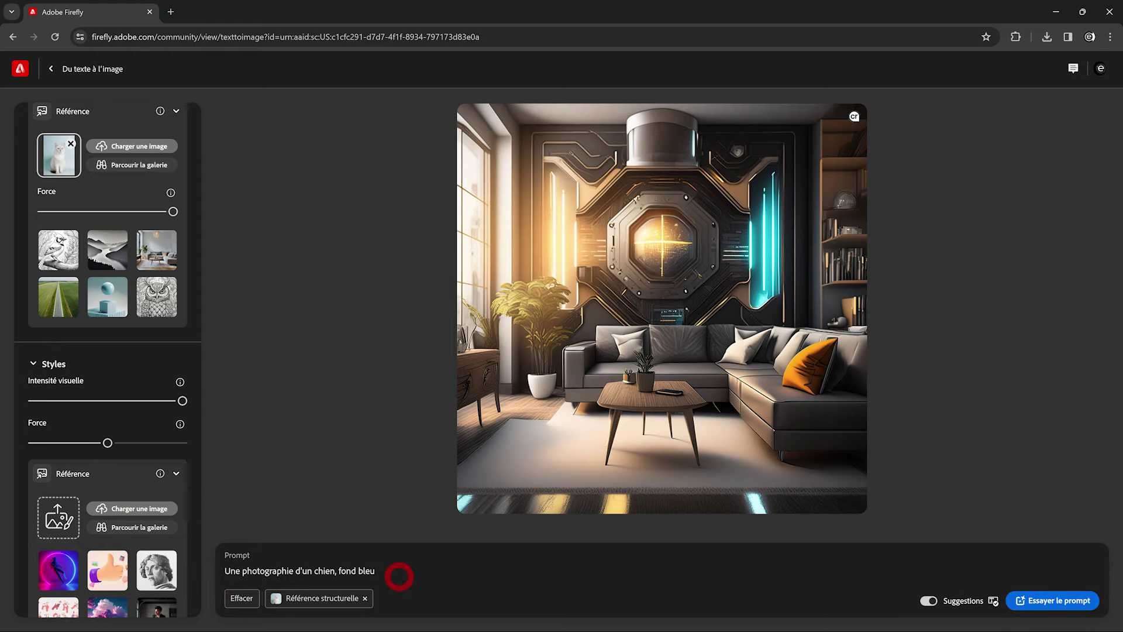
{"action": "scroll", "coordinate": [138, 351], "scroll_direction": "up", "scroll_amount": 4}
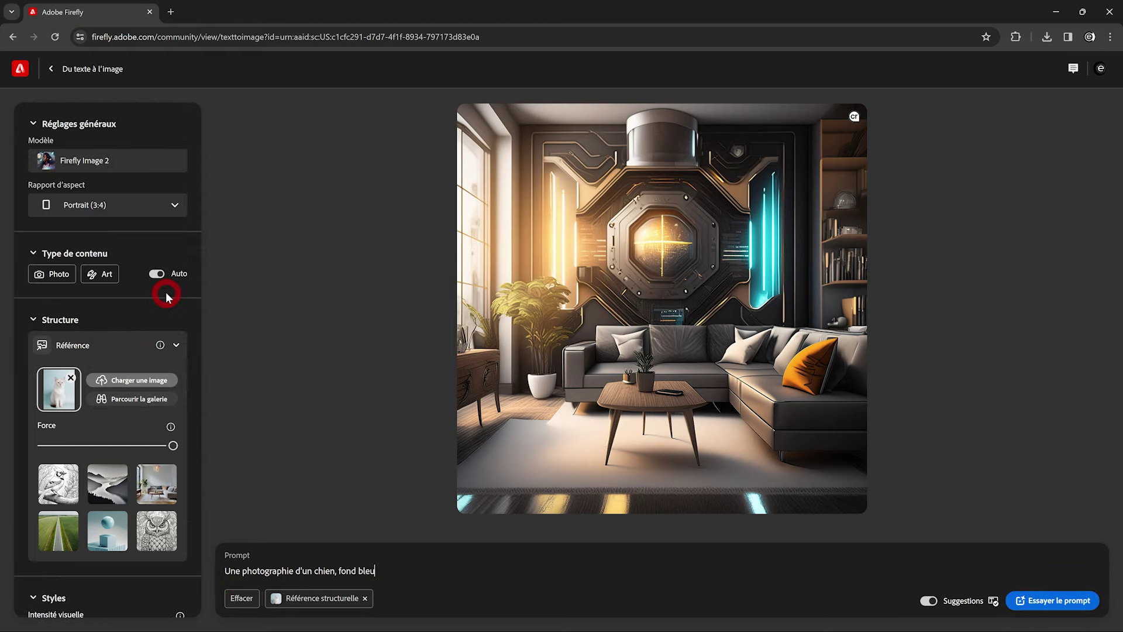
{"action": "left_click", "coordinate": [157, 274]}
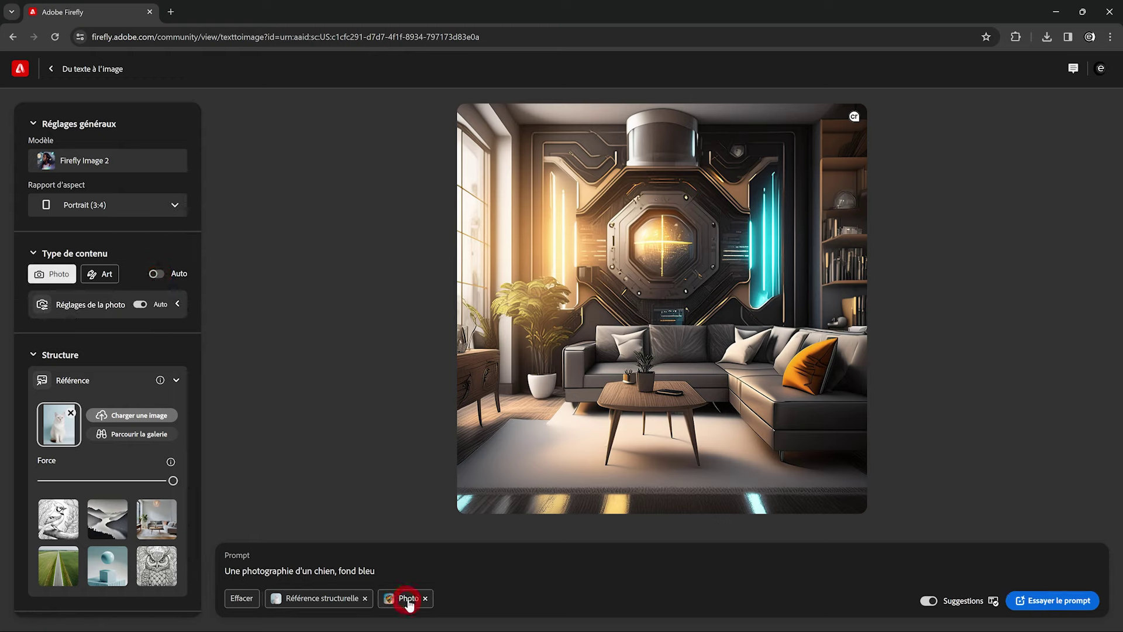
{"action": "left_click", "coordinate": [1053, 603]}
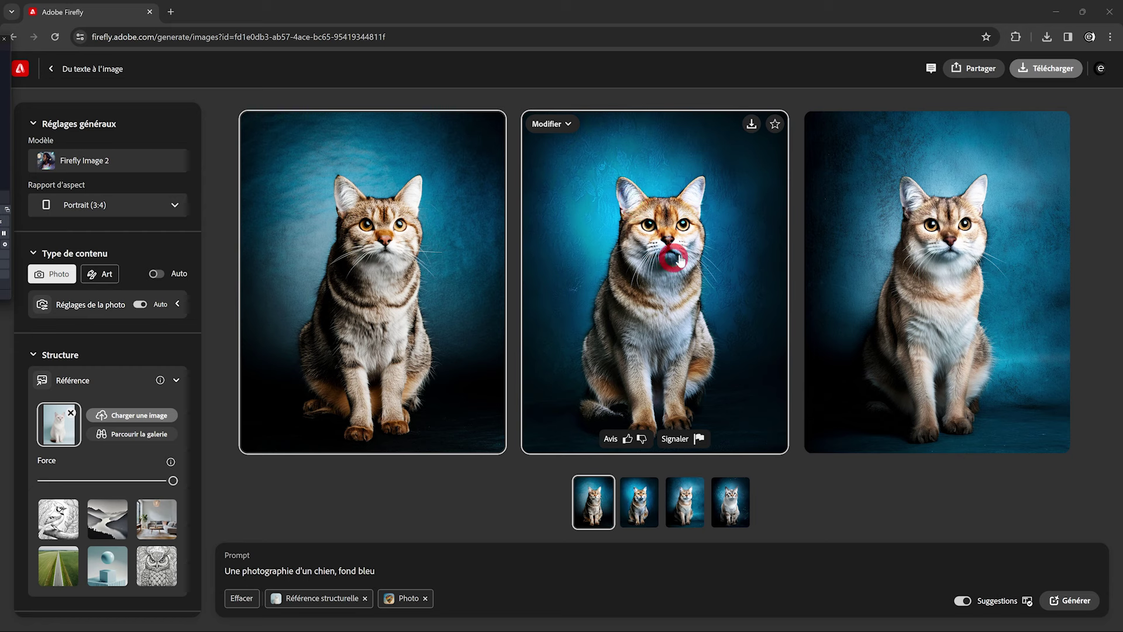
{"action": "mouse_move", "coordinate": [655, 281]}
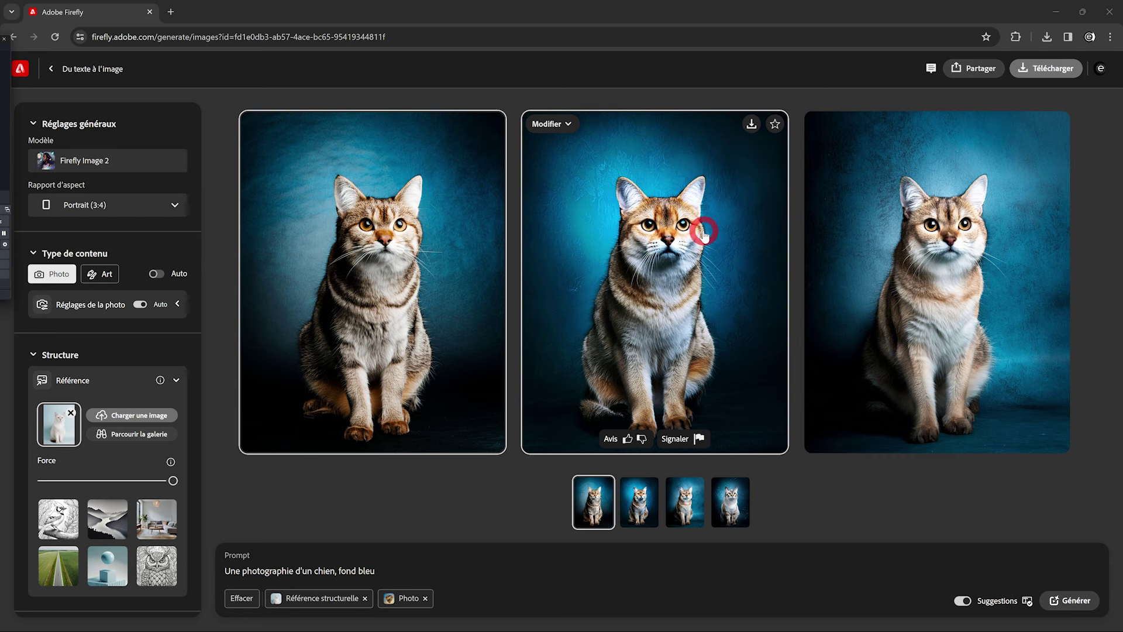
- Lower Intensité visuelle to about halfway and regenerate, getting four dogs on blue backgrounds
{"action": "left_click", "coordinate": [720, 496]}
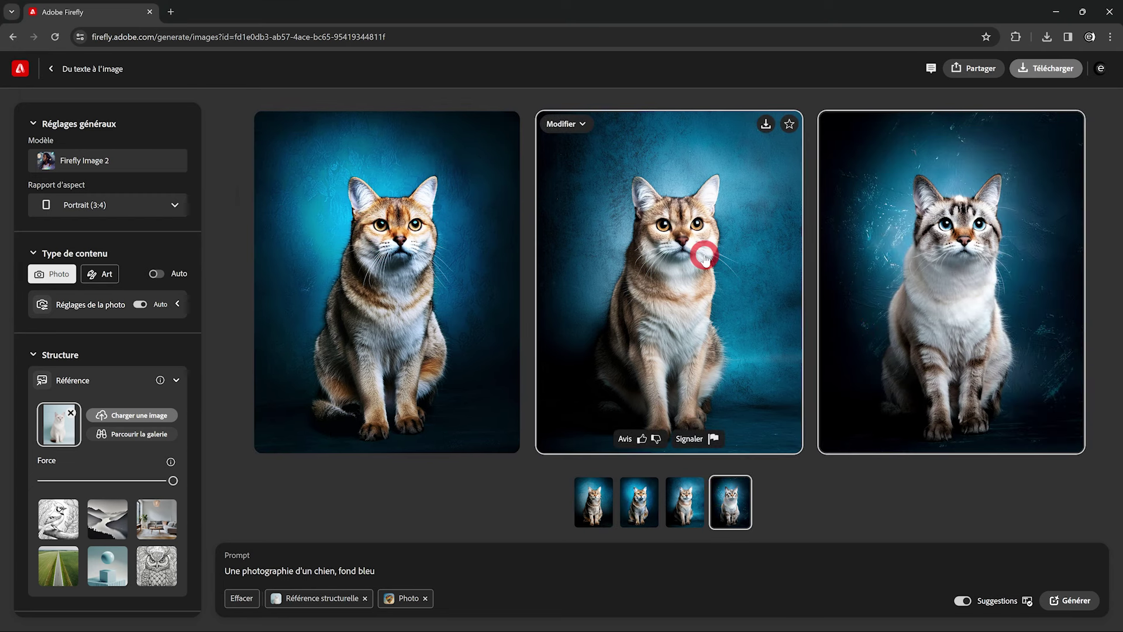
{"action": "scroll", "coordinate": [158, 371], "scroll_direction": "down", "scroll_amount": 1}
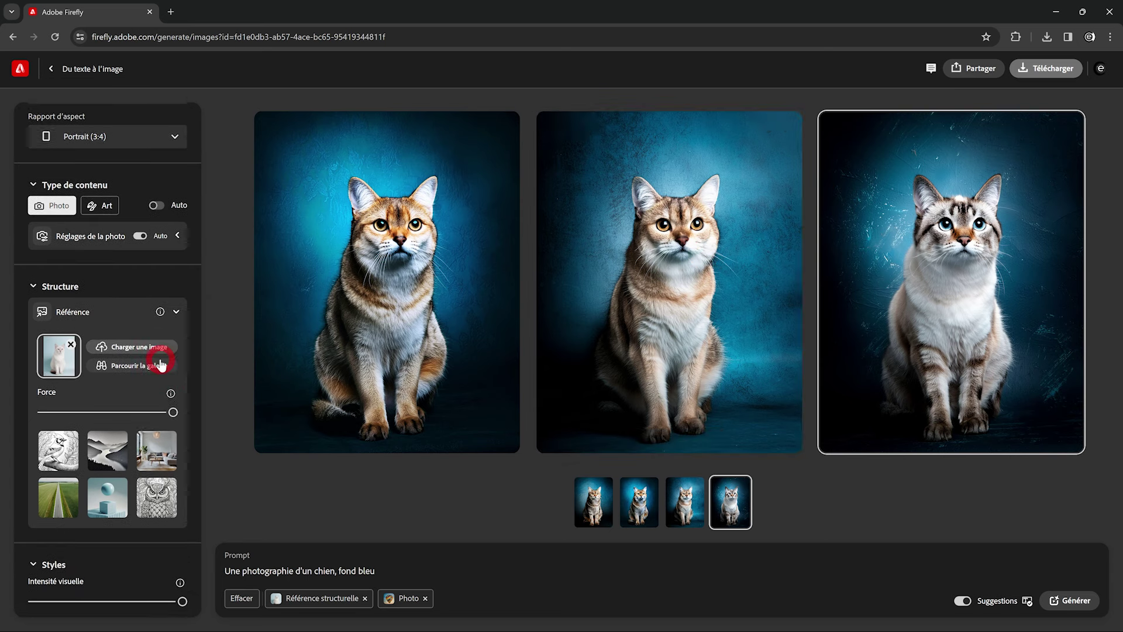
{"action": "scroll", "coordinate": [96, 361], "scroll_direction": "down", "scroll_amount": 1}
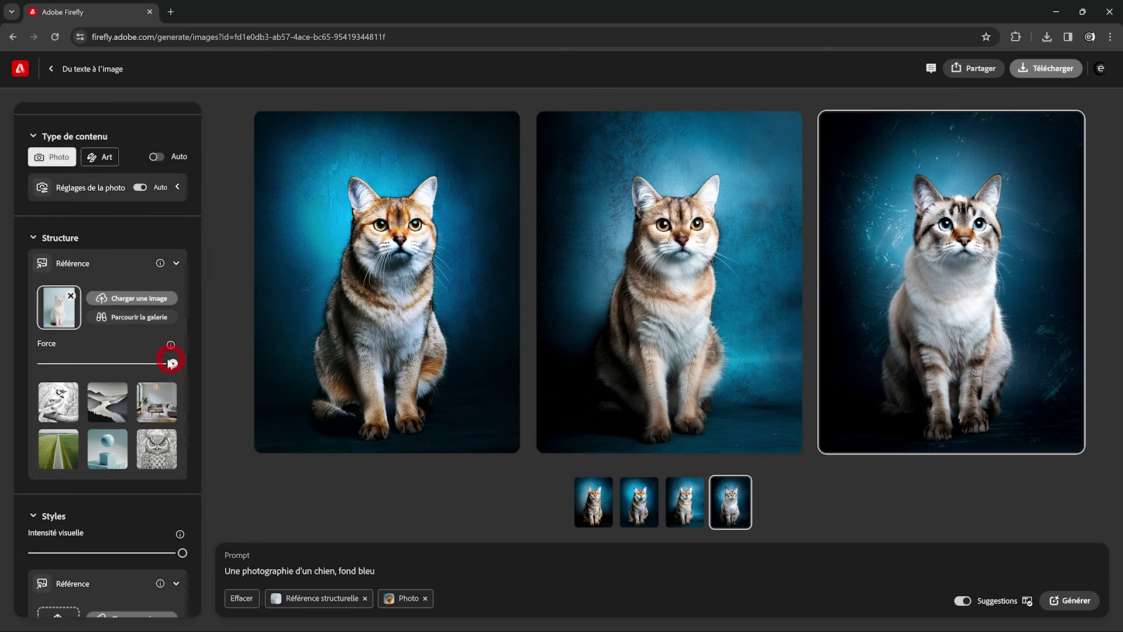
{"action": "scroll", "coordinate": [117, 479], "scroll_direction": "down", "scroll_amount": 1}
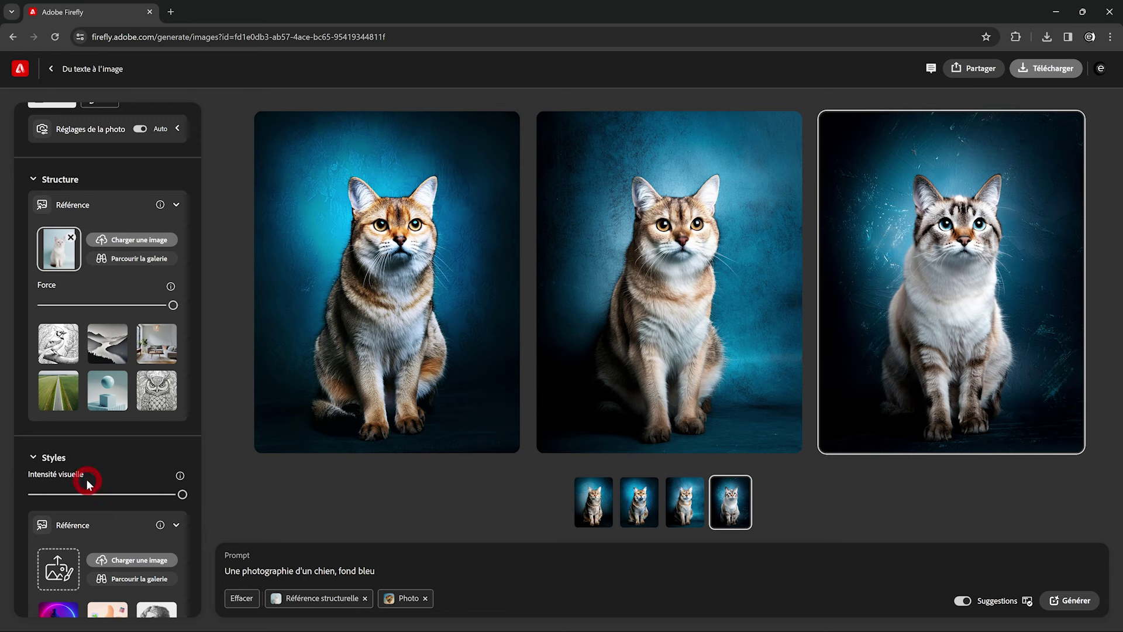
{"action": "left_click_drag", "start_coordinate": [182, 494], "coordinate": [108, 495]}
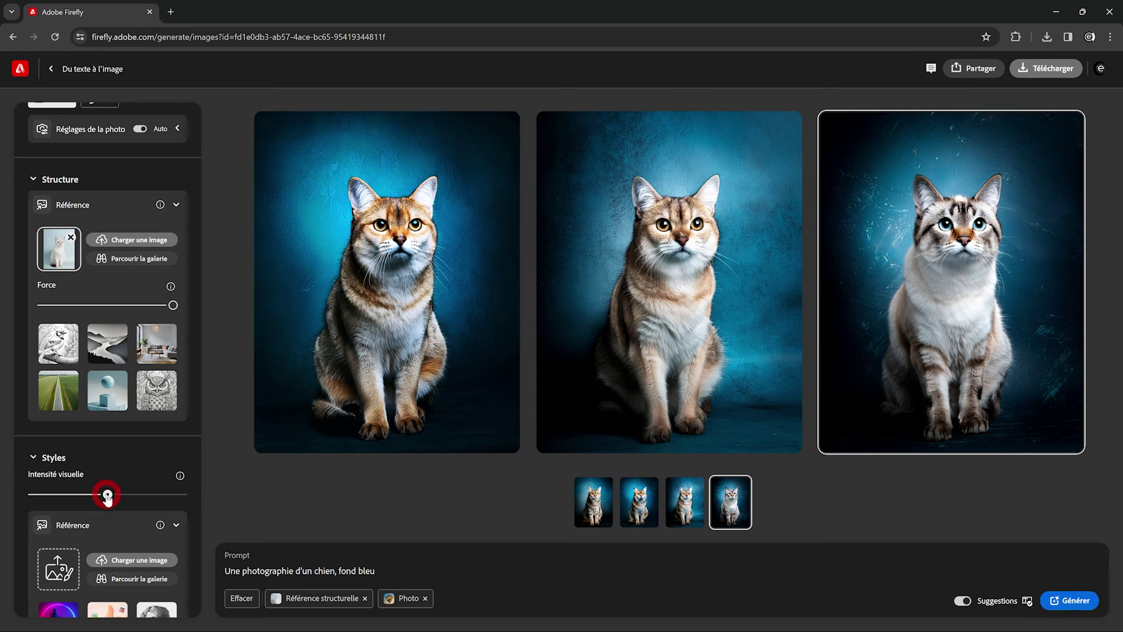
{"action": "left_click", "coordinate": [1070, 601]}
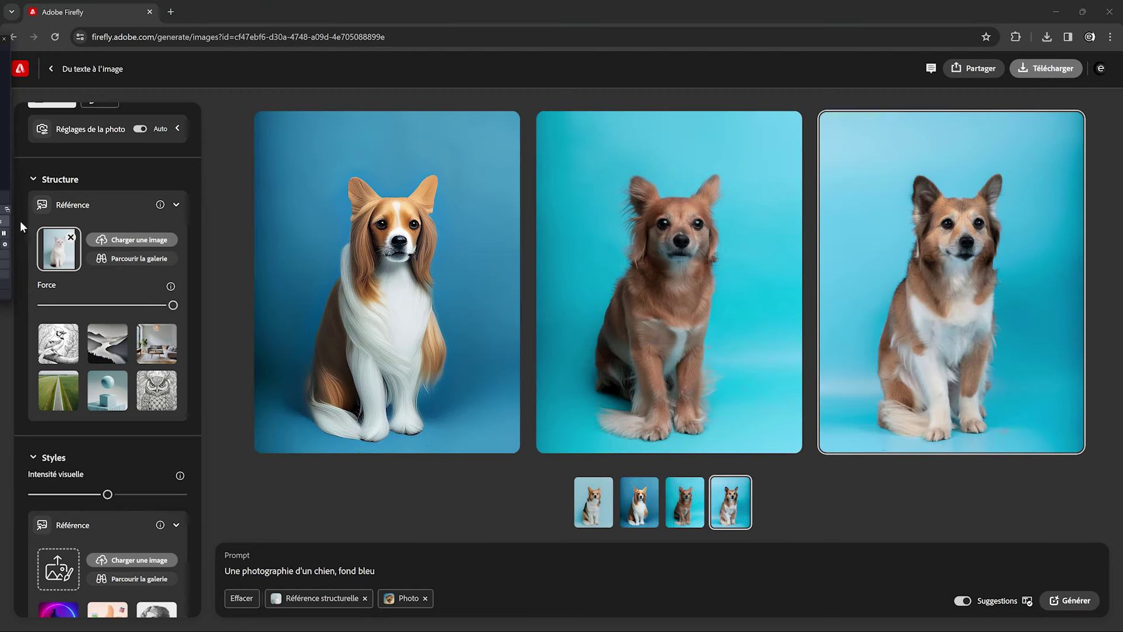
{"action": "mouse_move", "coordinate": [952, 282]}
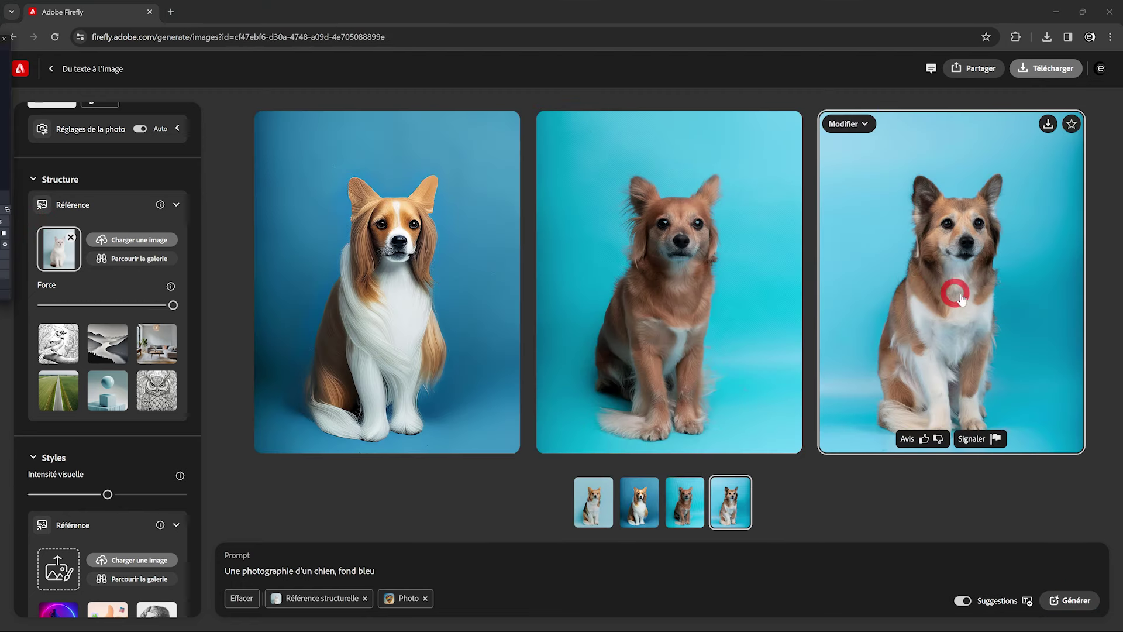
- Compare the four dog results, nudge Intensité visuelle slightly higher, and review the new set
{"action": "left_click", "coordinate": [685, 513]}
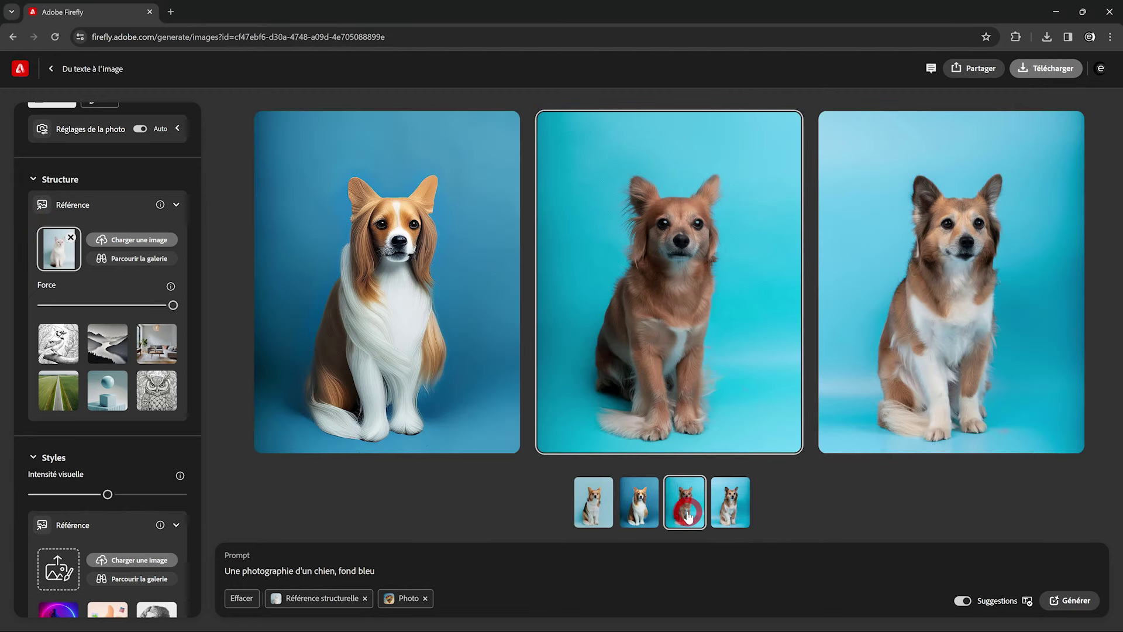
{"action": "left_click", "coordinate": [601, 513]}
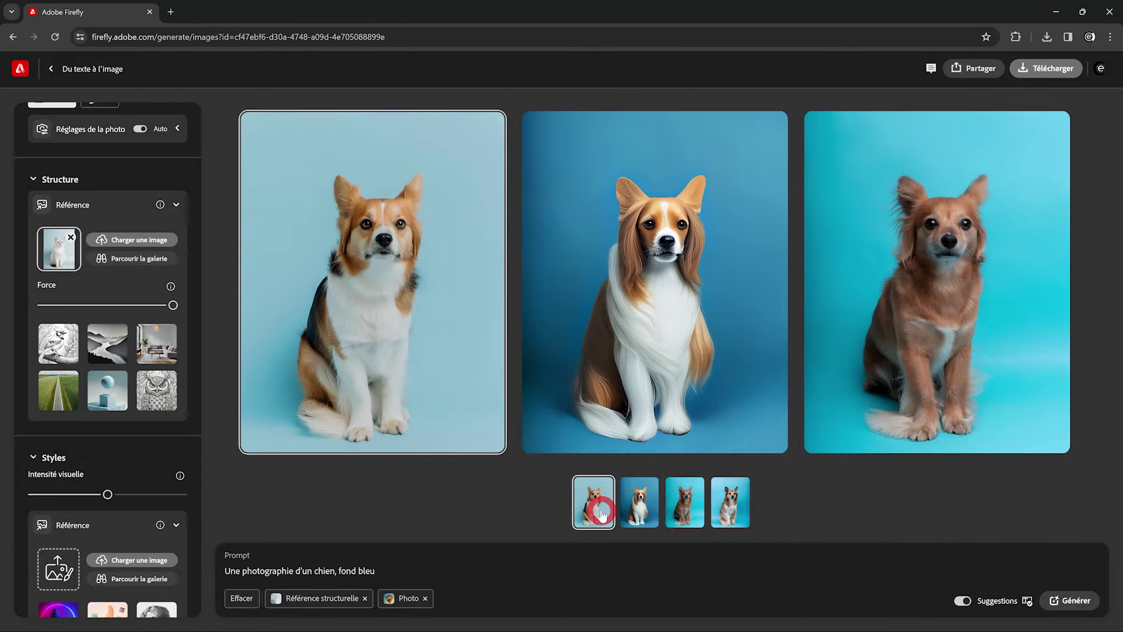
{"action": "left_click", "coordinate": [640, 513]}
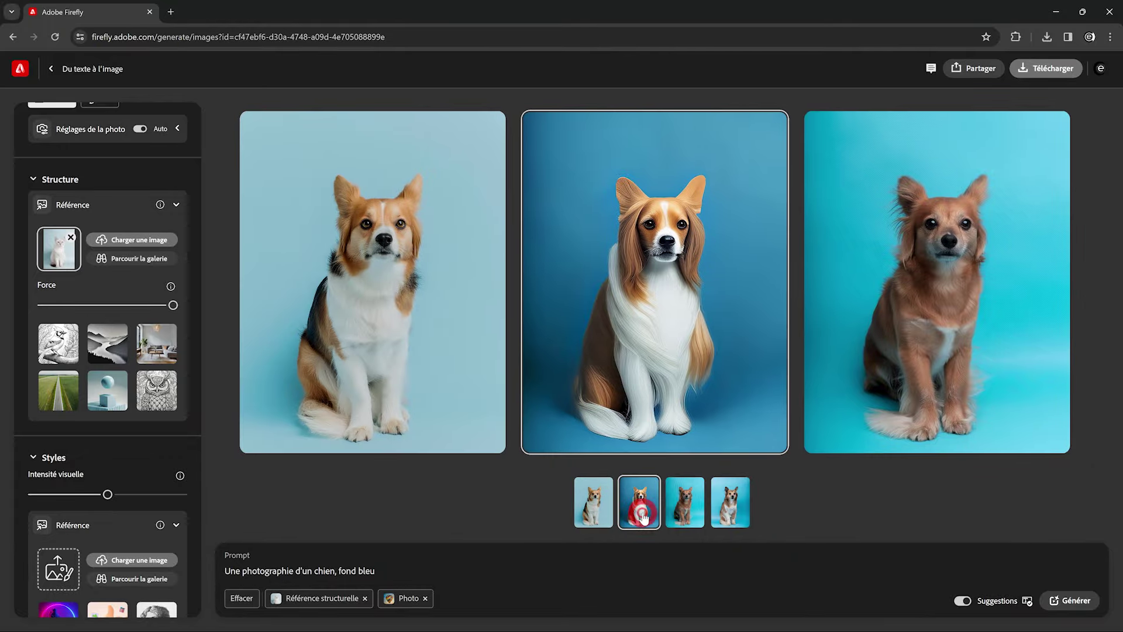
{"action": "left_click", "coordinate": [730, 512]}
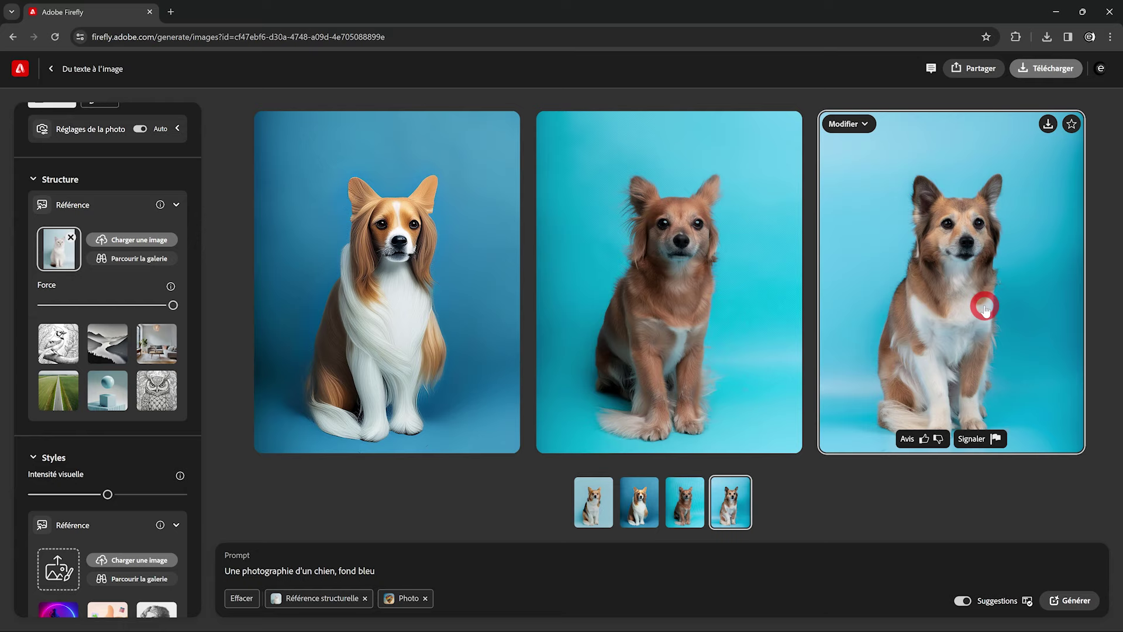
{"action": "left_click_drag", "start_coordinate": [104, 497], "coordinate": [142, 499]}
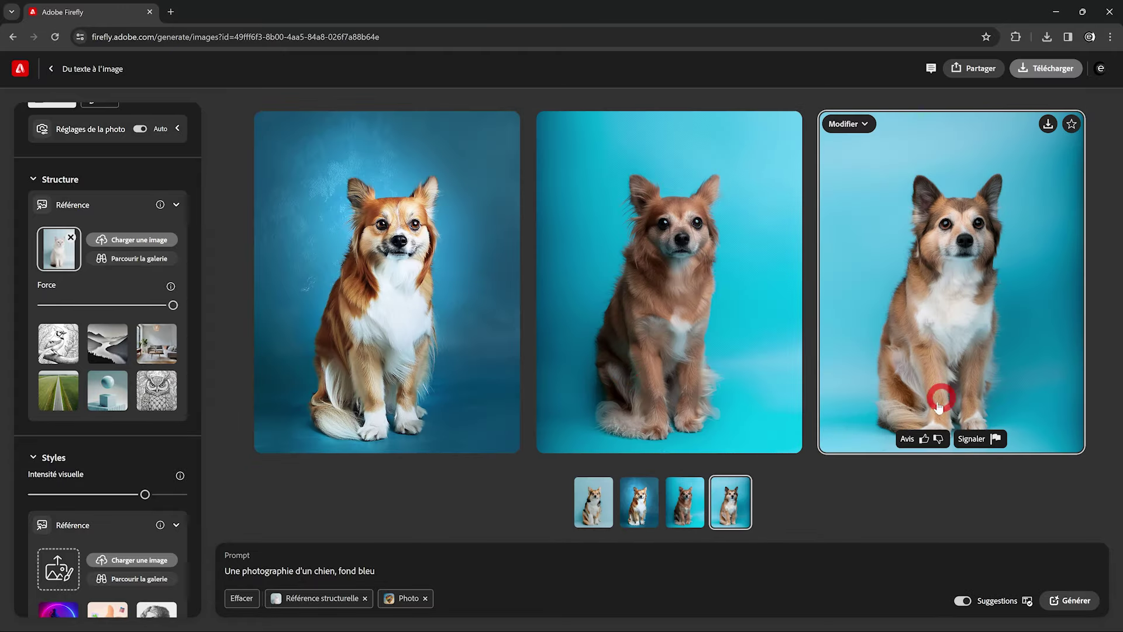
{"action": "left_click", "coordinate": [695, 512]}
- Add the fourth dog image, the brown-and-white dog on cyan, to favourites and open its Modifier options
{"action": "left_click", "coordinate": [641, 506]}
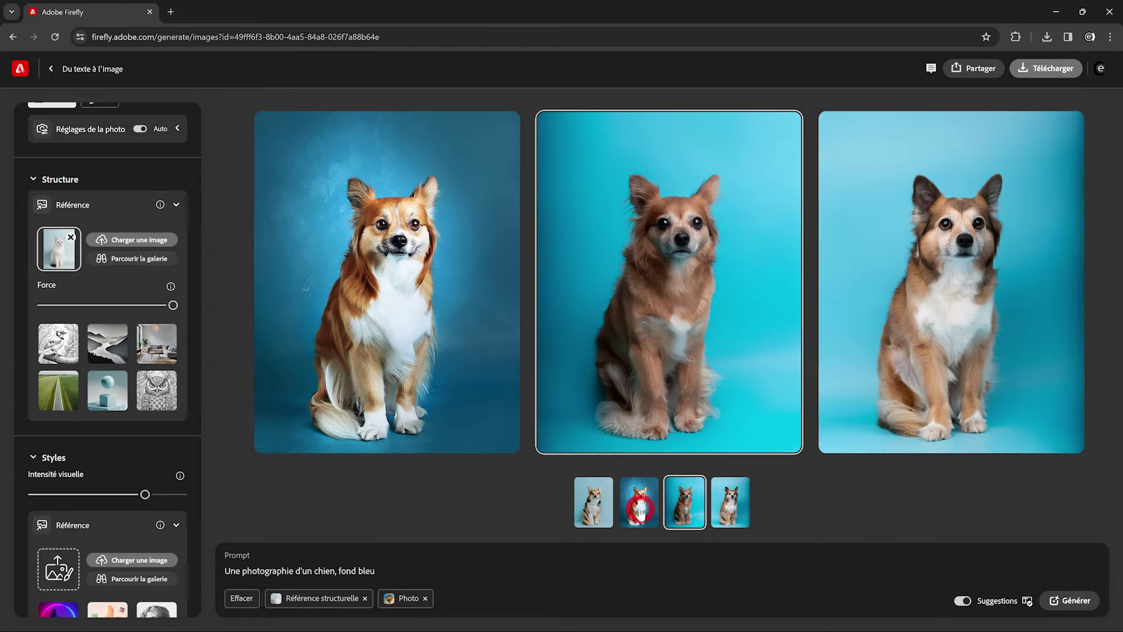
{"action": "left_click", "coordinate": [589, 509]}
{"action": "left_click", "coordinate": [107, 494]}
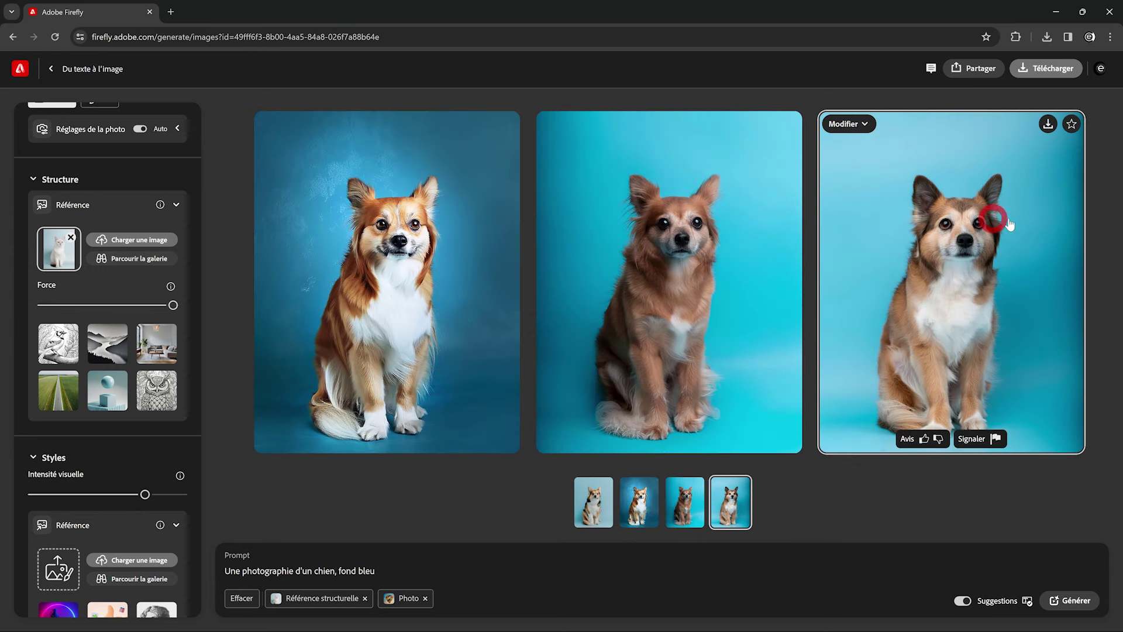
{"action": "left_click", "coordinate": [1071, 125]}
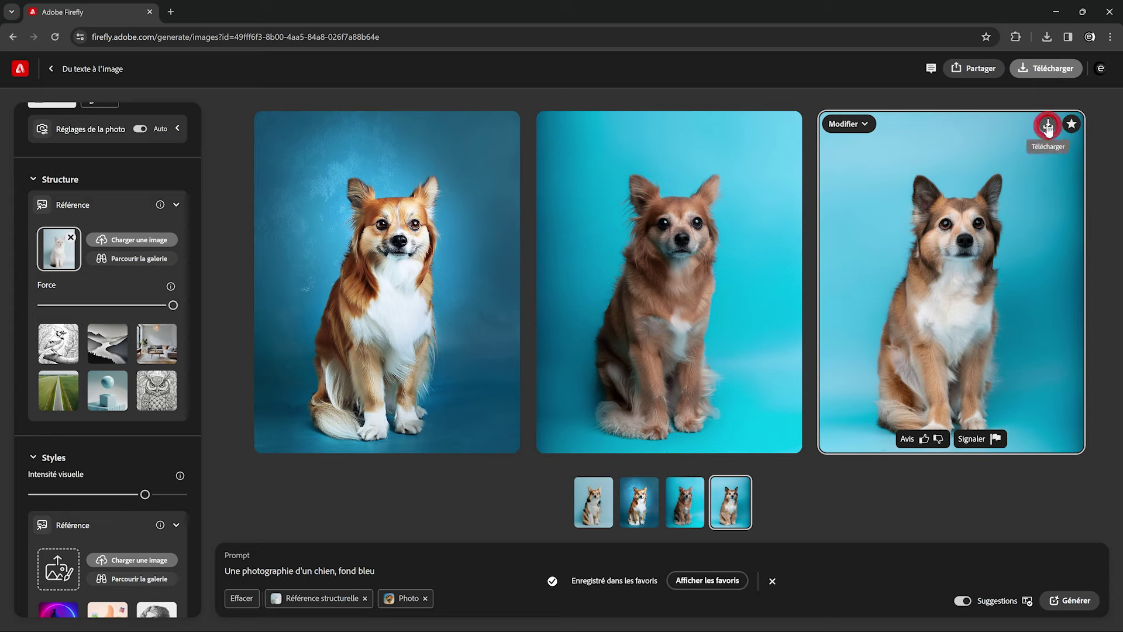
{"action": "left_click", "coordinate": [864, 125]}
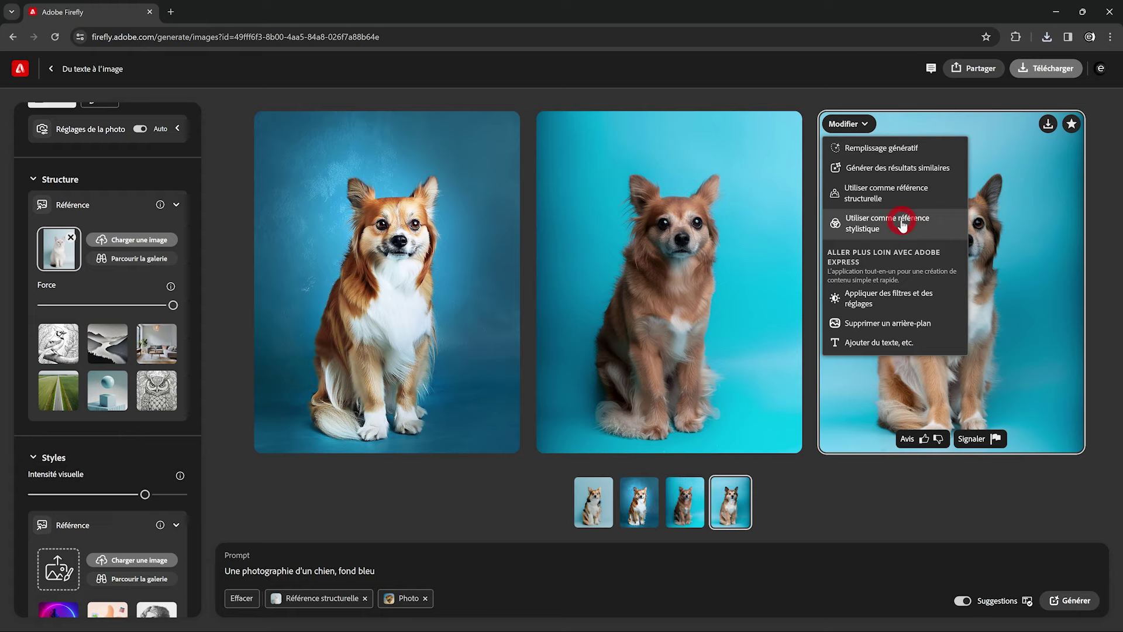
- Browse the dog images in the full-size viewer, then close it to return to the results
{"action": "left_click", "coordinate": [984, 255]}
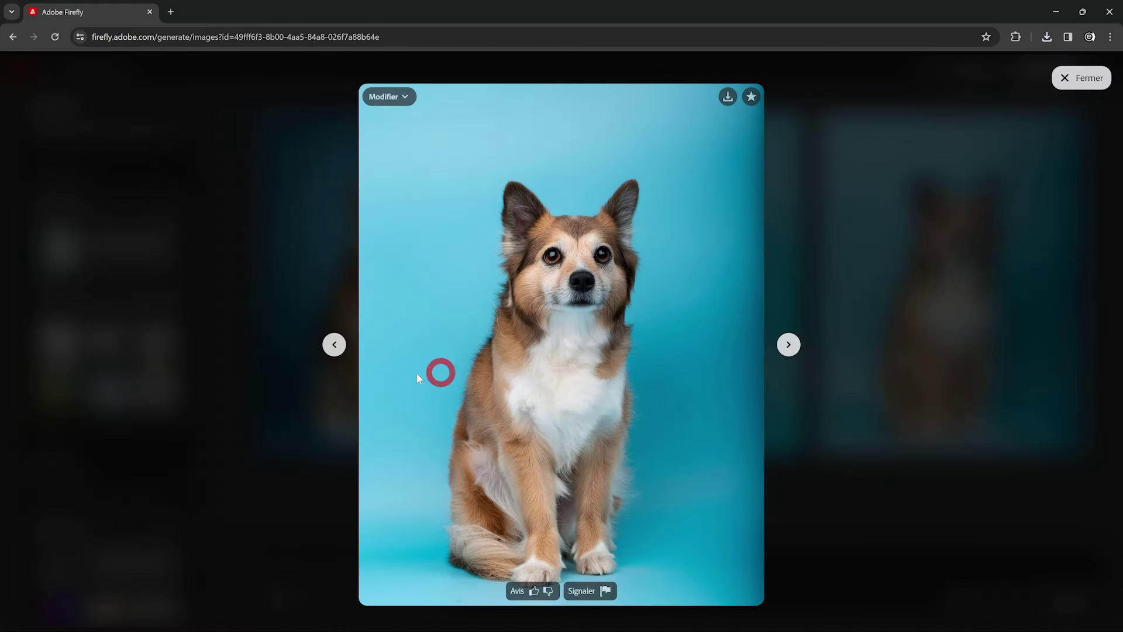
{"action": "left_click", "coordinate": [332, 344]}
{"action": "left_click", "coordinate": [332, 344]}
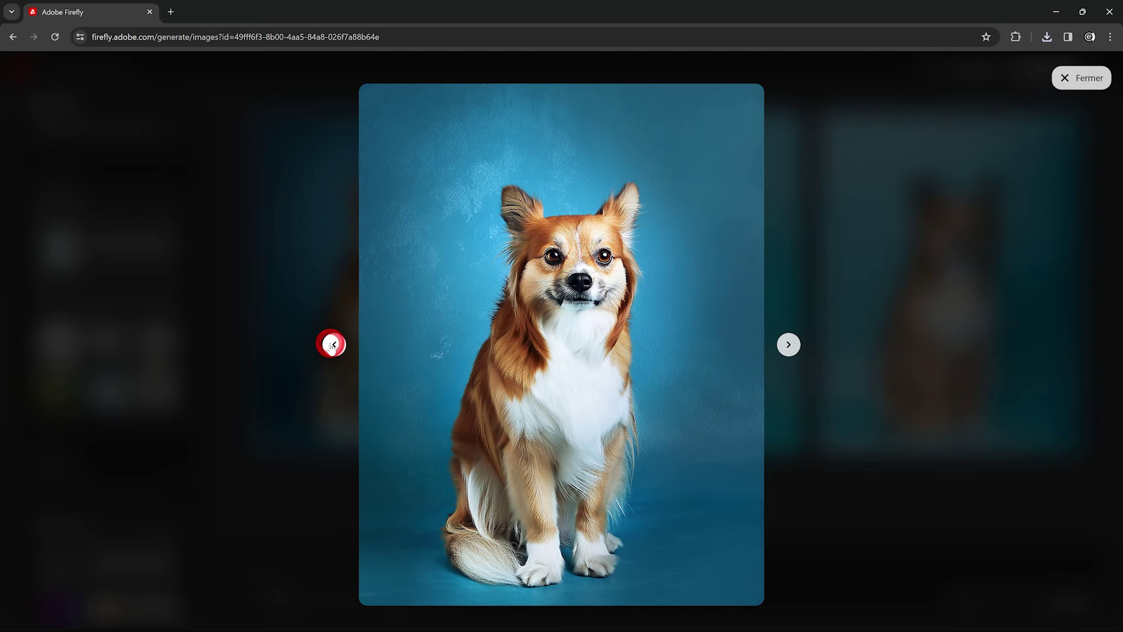
{"action": "left_click", "coordinate": [332, 344]}
{"action": "left_click", "coordinate": [788, 345]}
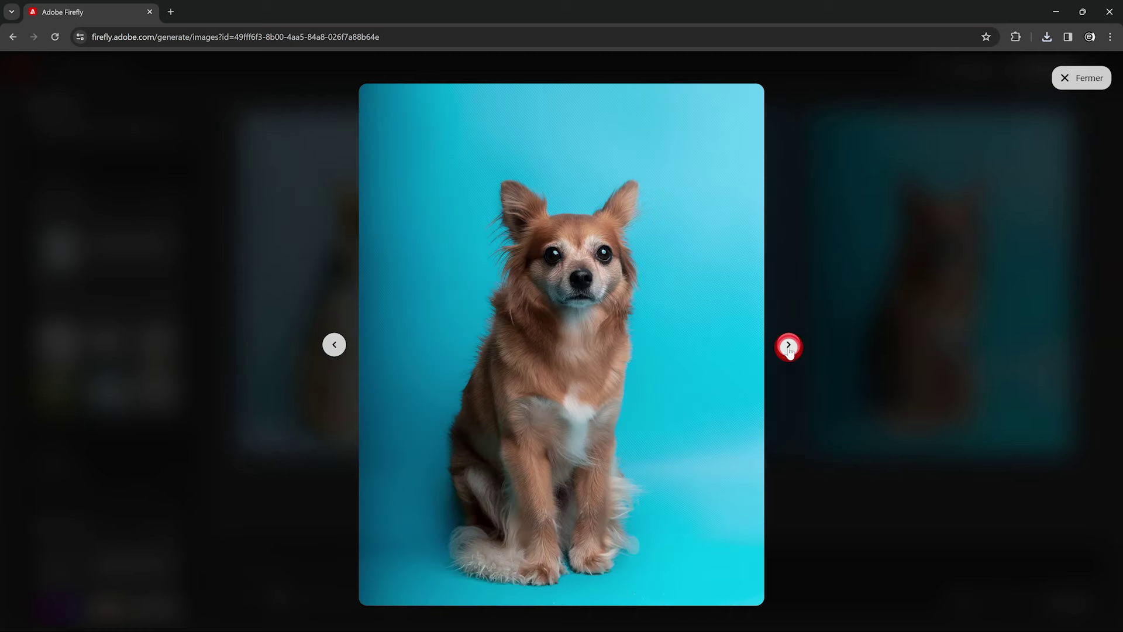
{"action": "left_click", "coordinate": [789, 347]}
{"action": "left_click", "coordinate": [1006, 208]}
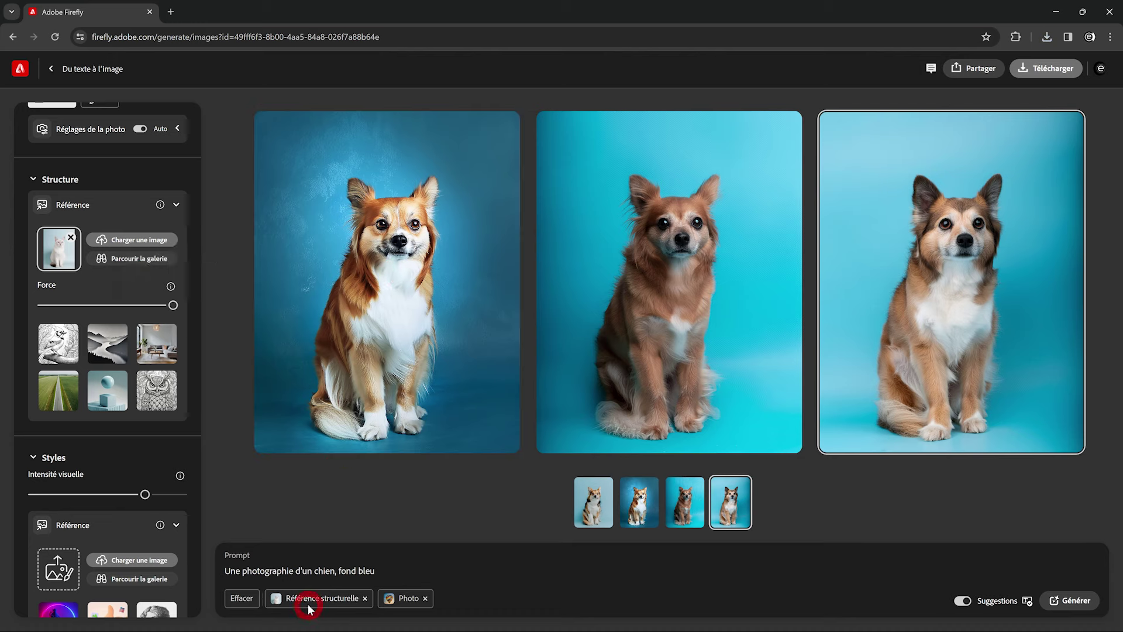
{"action": "mouse_move", "coordinate": [312, 601]}
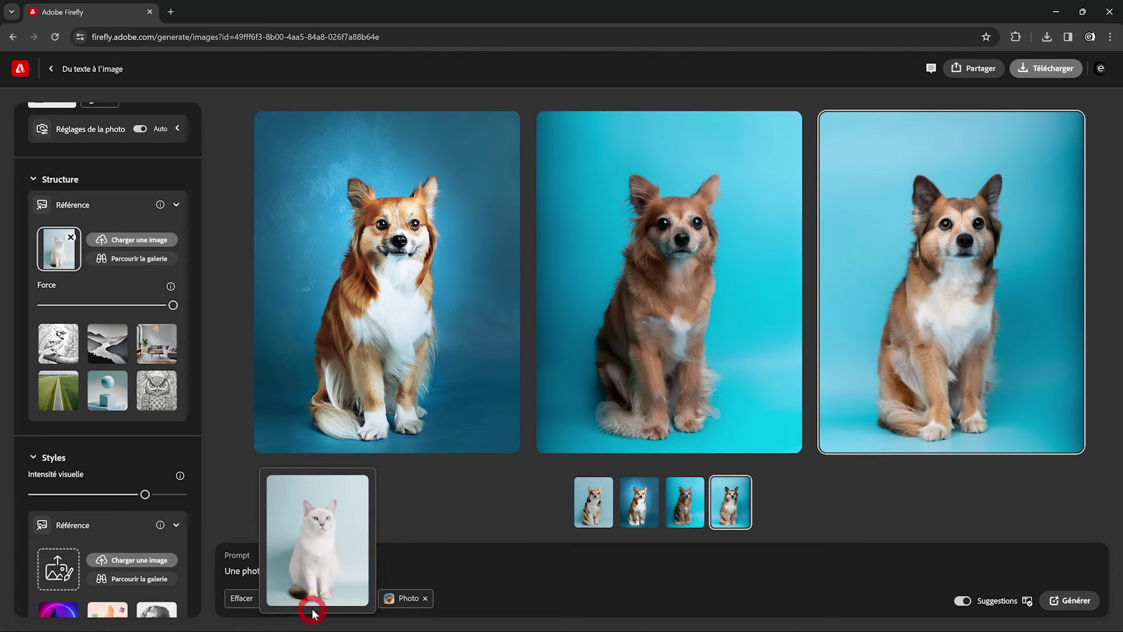
- Change the prompt to 'Une photographie d'une sculpture en bronze, fond vert', generate, and preview the bronze cats
{"action": "left_click", "coordinate": [233, 570]}
{"action": "type", "text": "ographie d'une sculpture en bronze, fond vert"}
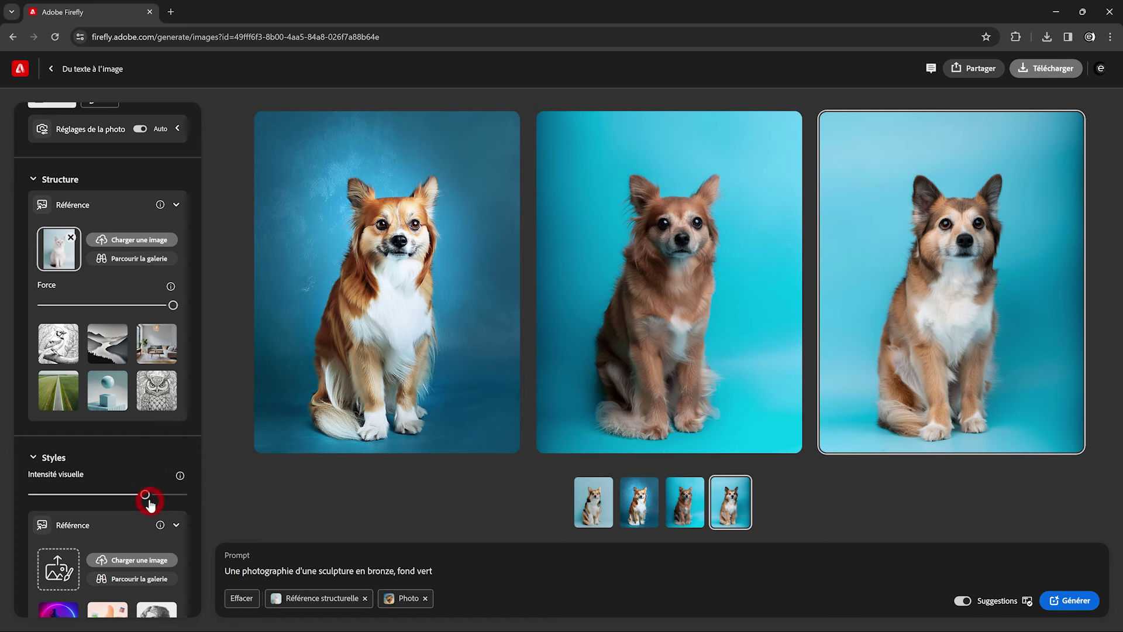
{"action": "left_click", "coordinate": [1075, 599]}
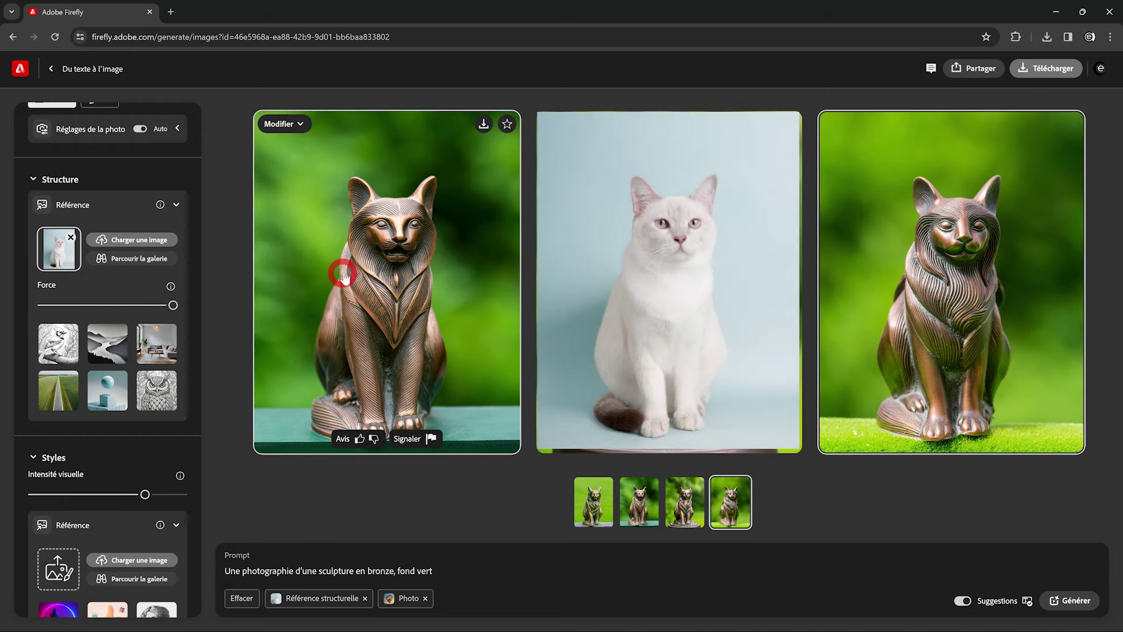
{"action": "left_click", "coordinate": [913, 322]}
{"action": "left_click", "coordinate": [790, 346]}
{"action": "left_click", "coordinate": [1062, 111]}
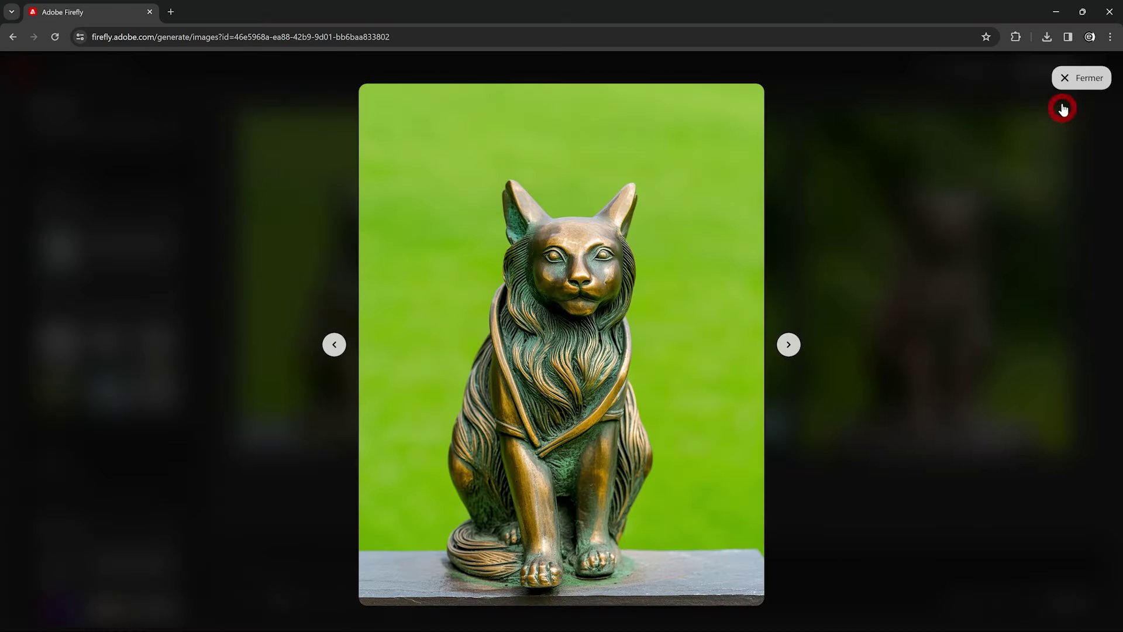
{"action": "left_click", "coordinate": [347, 285]}
- Raise visual intensity near maximum, regenerate twice, and browse the bronze cat results full size
{"action": "left_click", "coordinate": [146, 494]}
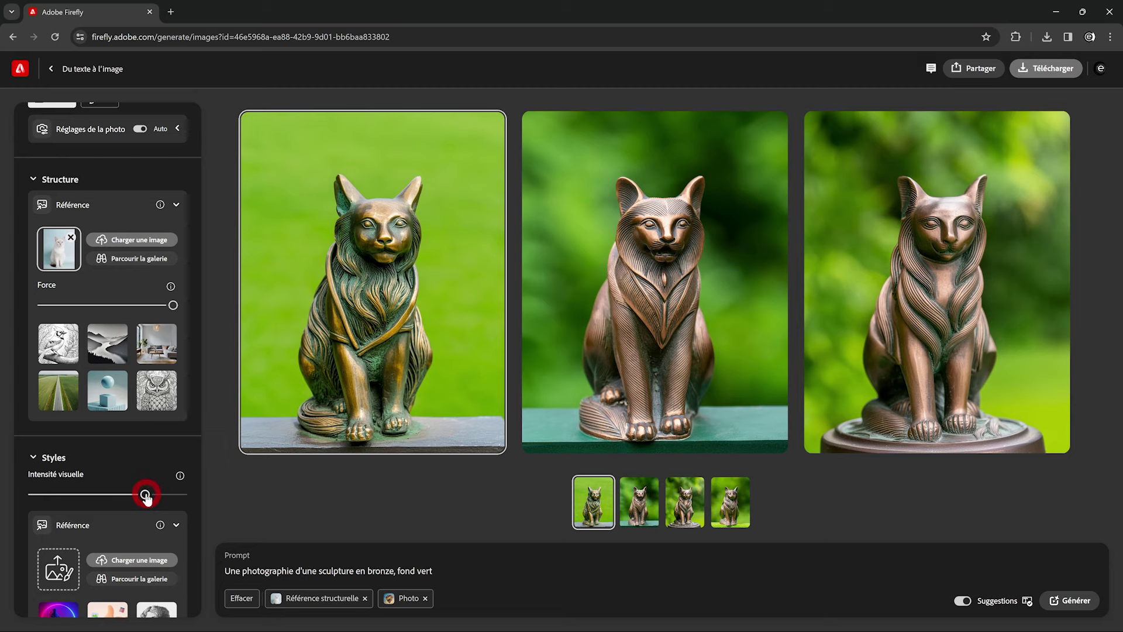
{"action": "left_click_drag", "start_coordinate": [146, 495], "coordinate": [164, 495]}
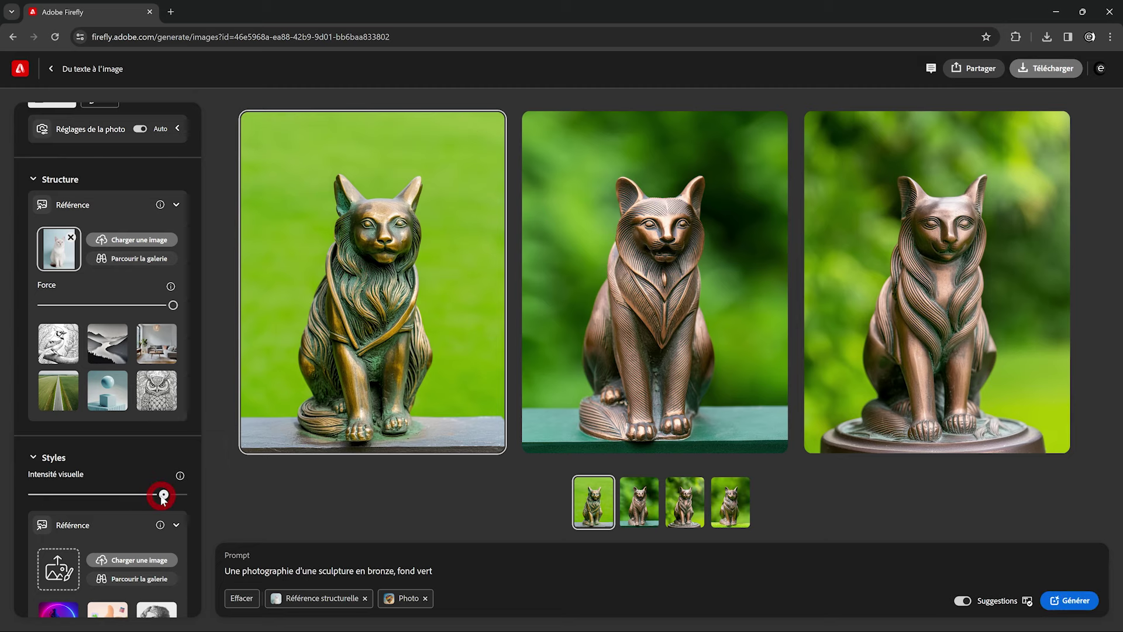
{"action": "left_click", "coordinate": [1070, 600]}
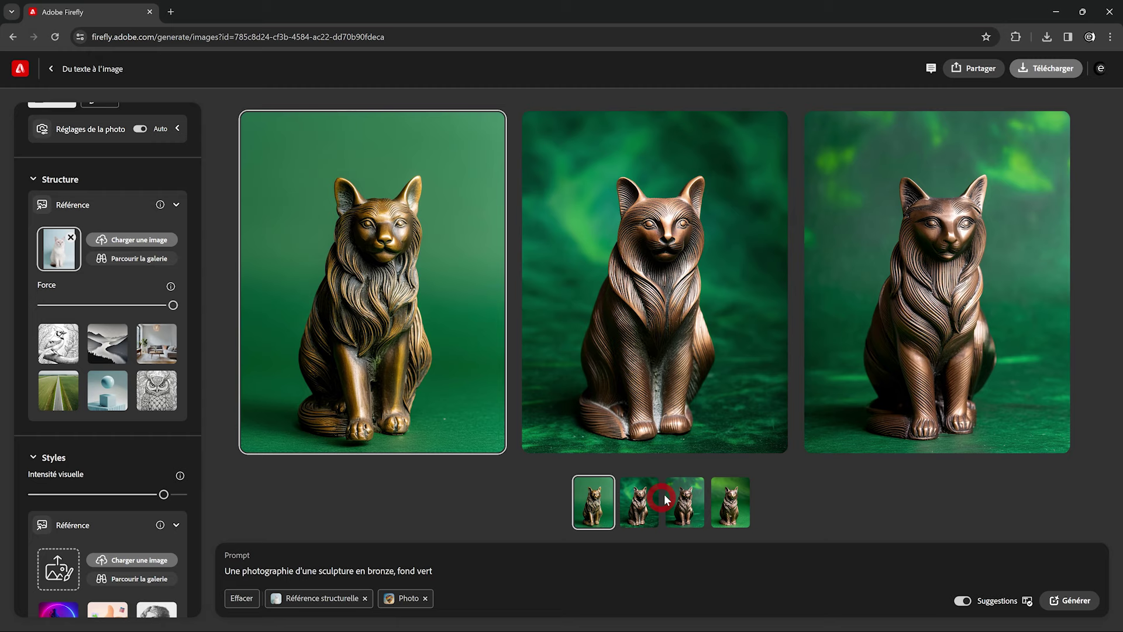
{"action": "left_click", "coordinate": [855, 344]}
{"action": "left_click", "coordinate": [785, 346]}
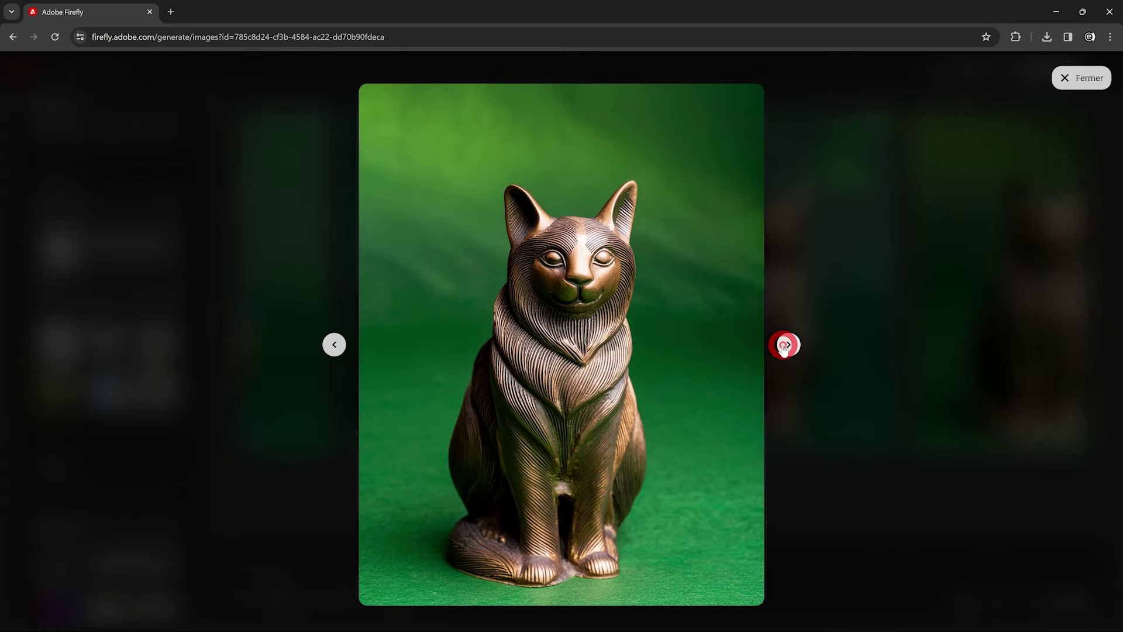
{"action": "left_click", "coordinate": [786, 346]}
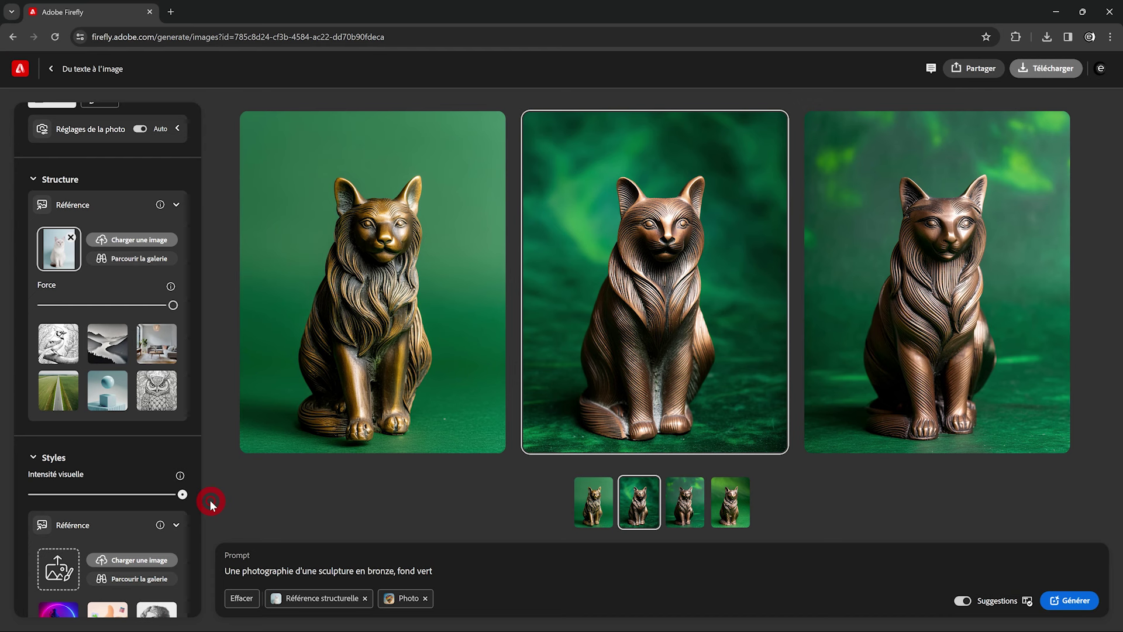
{"action": "left_click", "coordinate": [1082, 603]}
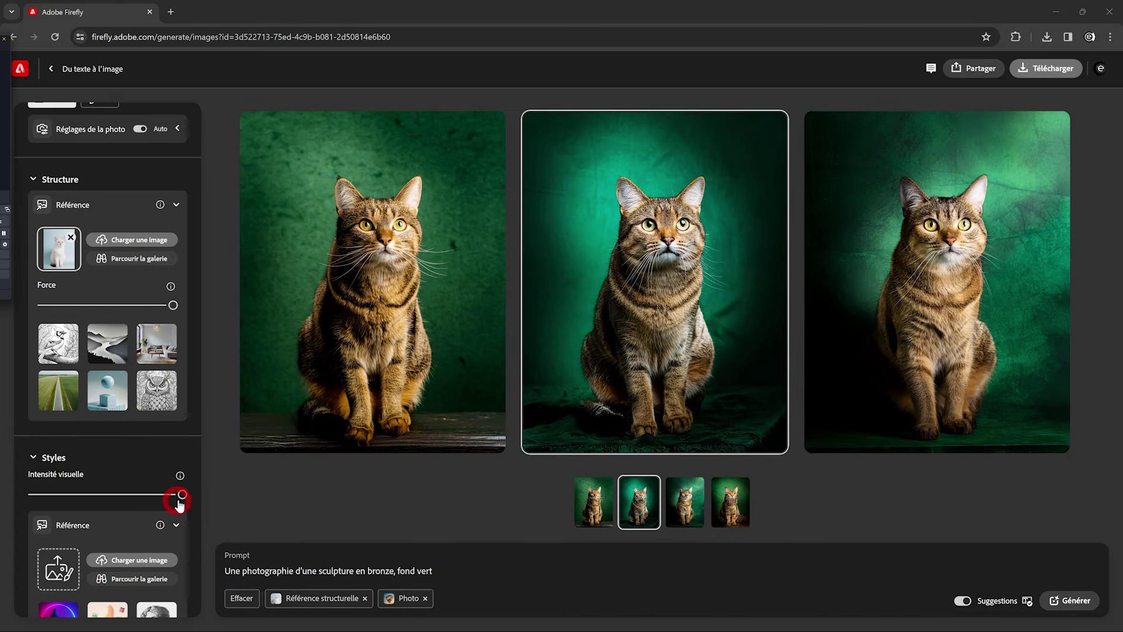
- Drop visual intensity to its minimum, regenerate, and browse the resulting bronze cat statues
{"action": "left_click_drag", "start_coordinate": [179, 502], "coordinate": [30, 498]}
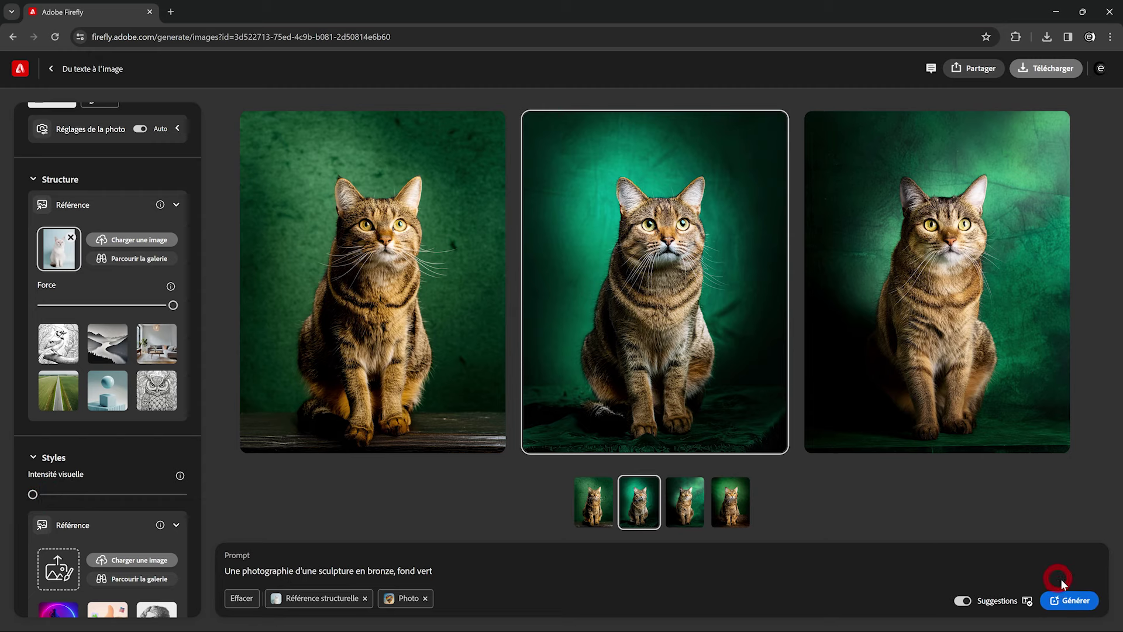
{"action": "left_click", "coordinate": [1069, 601]}
{"action": "left_click", "coordinate": [609, 351]}
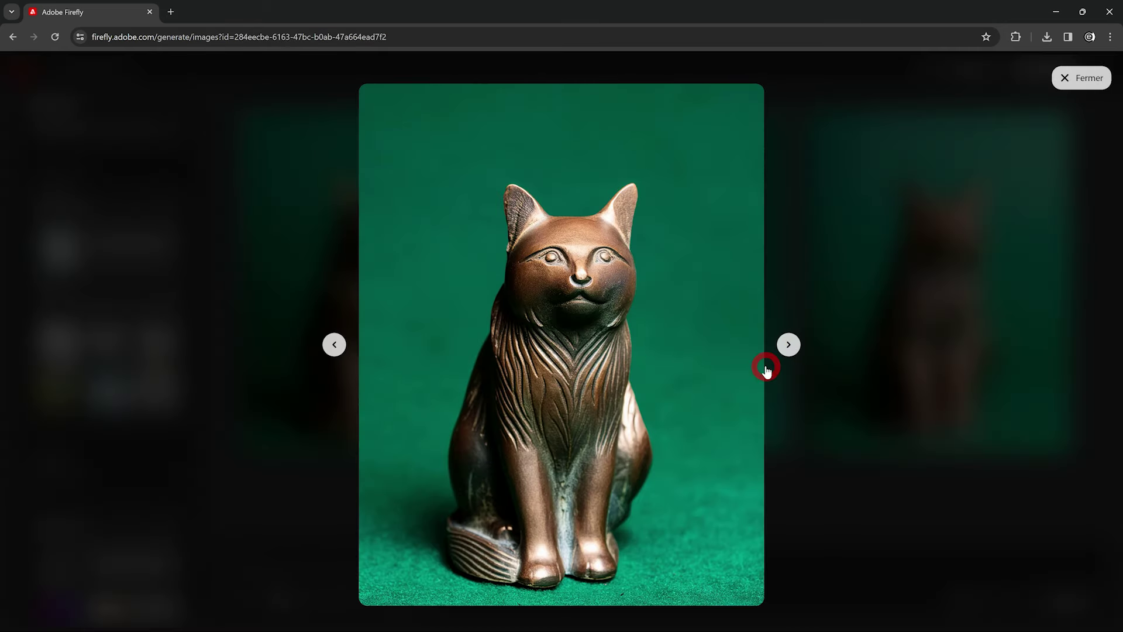
{"action": "left_click", "coordinate": [785, 350]}
{"action": "left_click", "coordinate": [786, 349]}
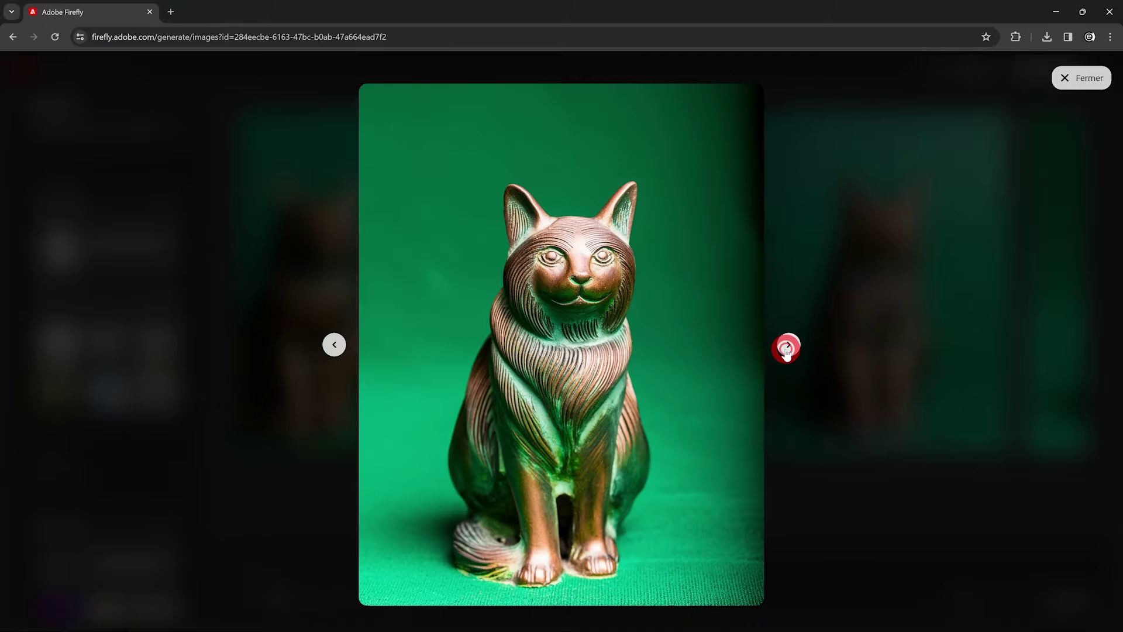
{"action": "left_click", "coordinate": [786, 350]}
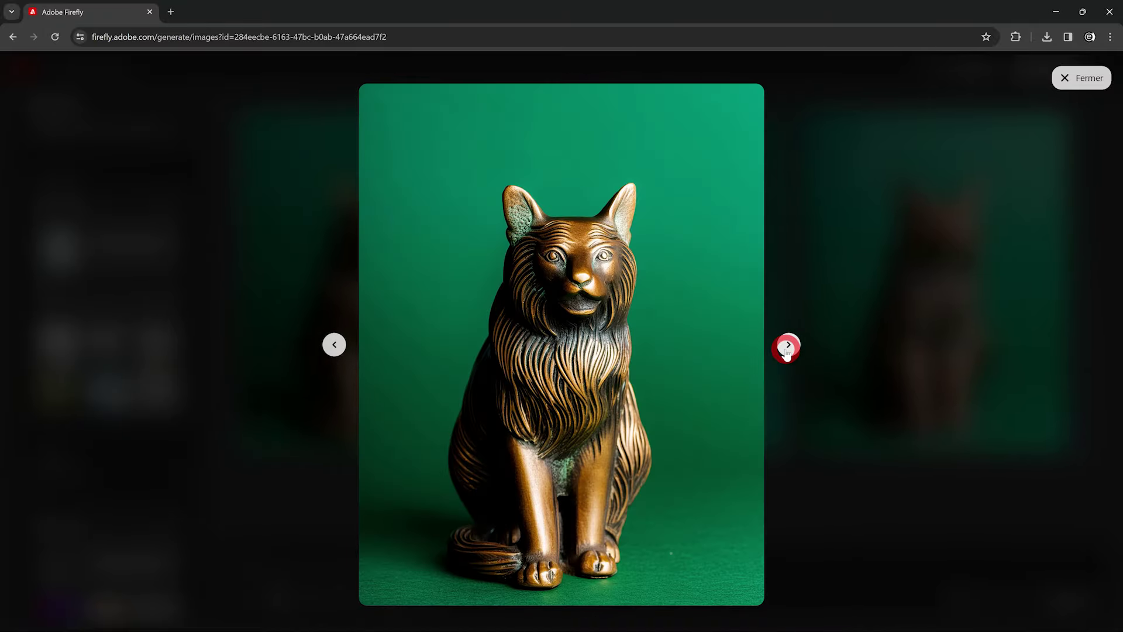
{"action": "left_click", "coordinate": [787, 348]}
{"action": "left_click", "coordinate": [787, 349]}
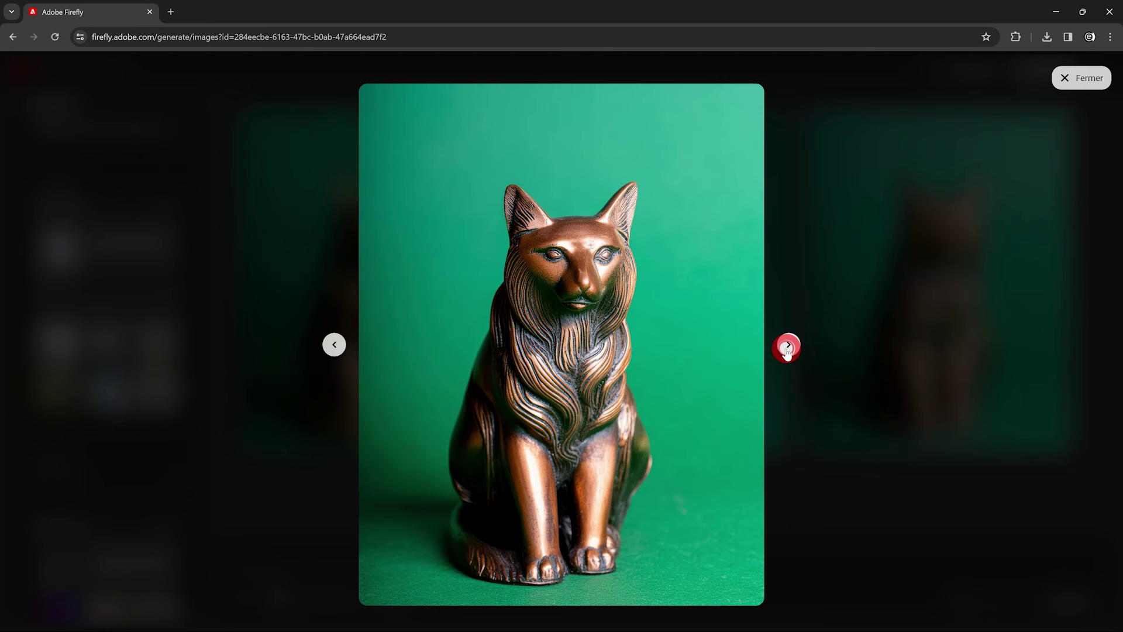
{"action": "left_click", "coordinate": [786, 349]}
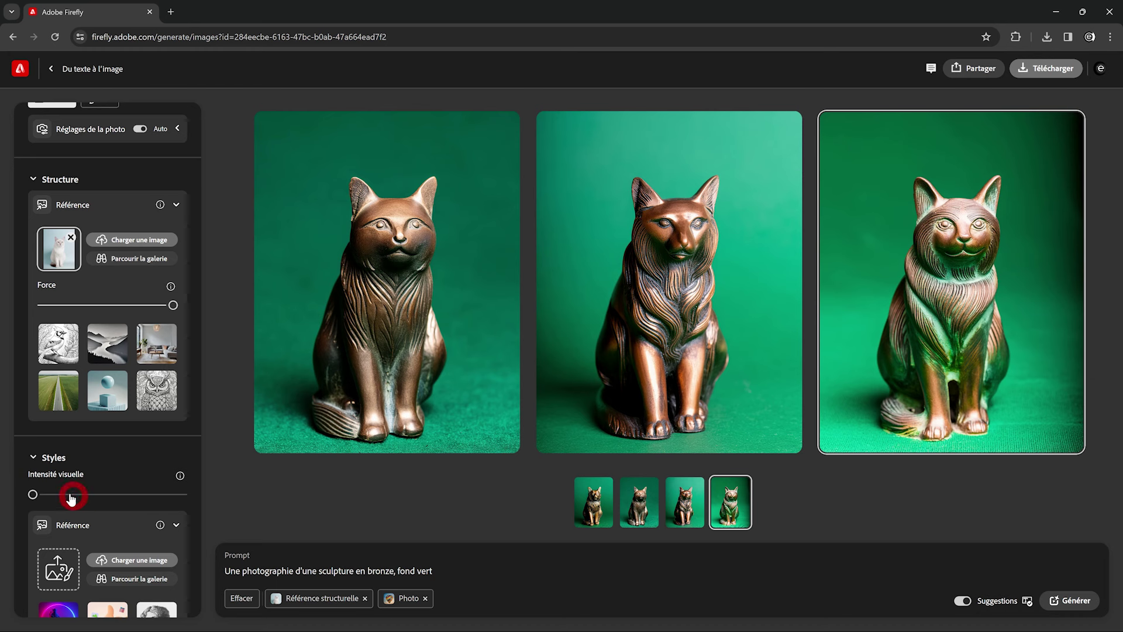
{"action": "left_click_drag", "start_coordinate": [72, 498], "coordinate": [33, 496]}
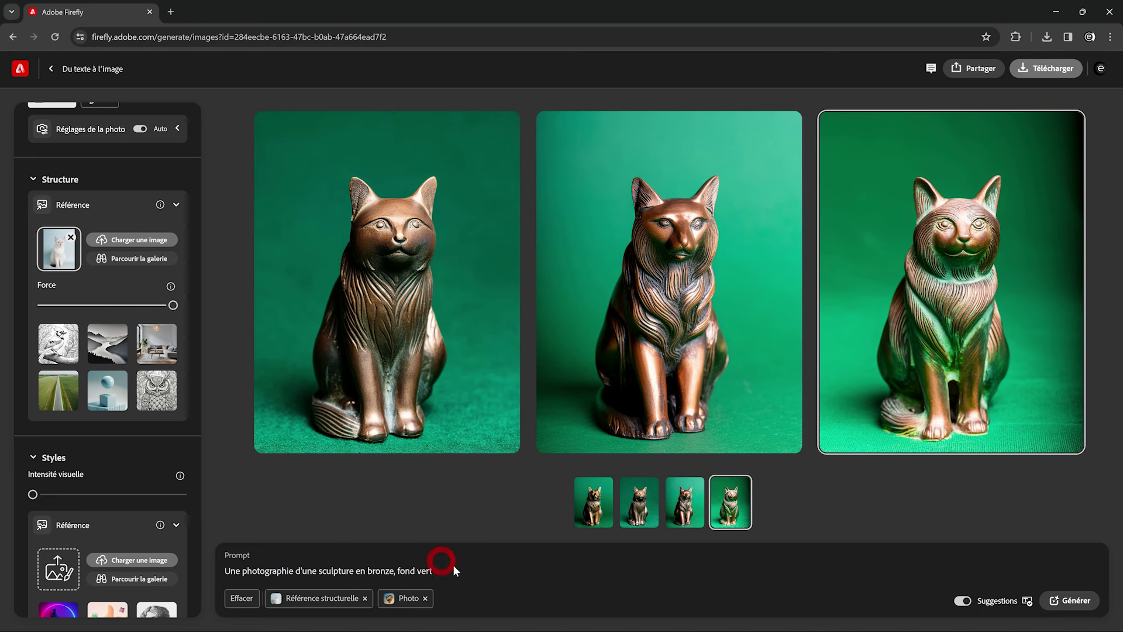
- Review the bronze prompt text and scroll the settings panel to the Styles section
{"action": "left_click_drag", "start_coordinate": [457, 590], "coordinate": [223, 580]}
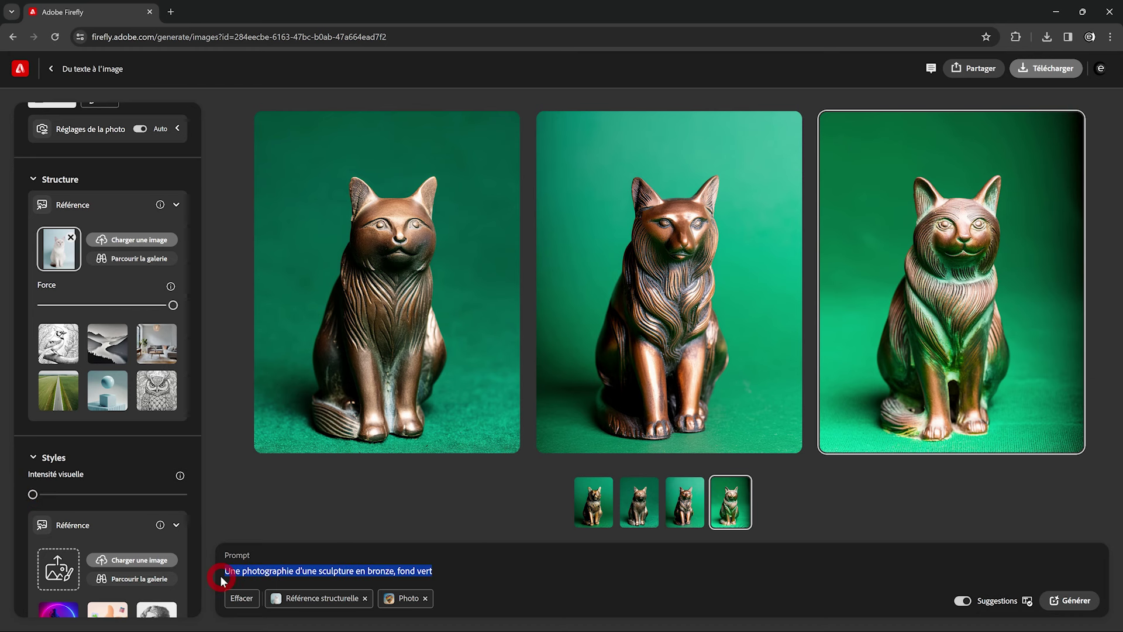
{"action": "left_click", "coordinate": [370, 530]}
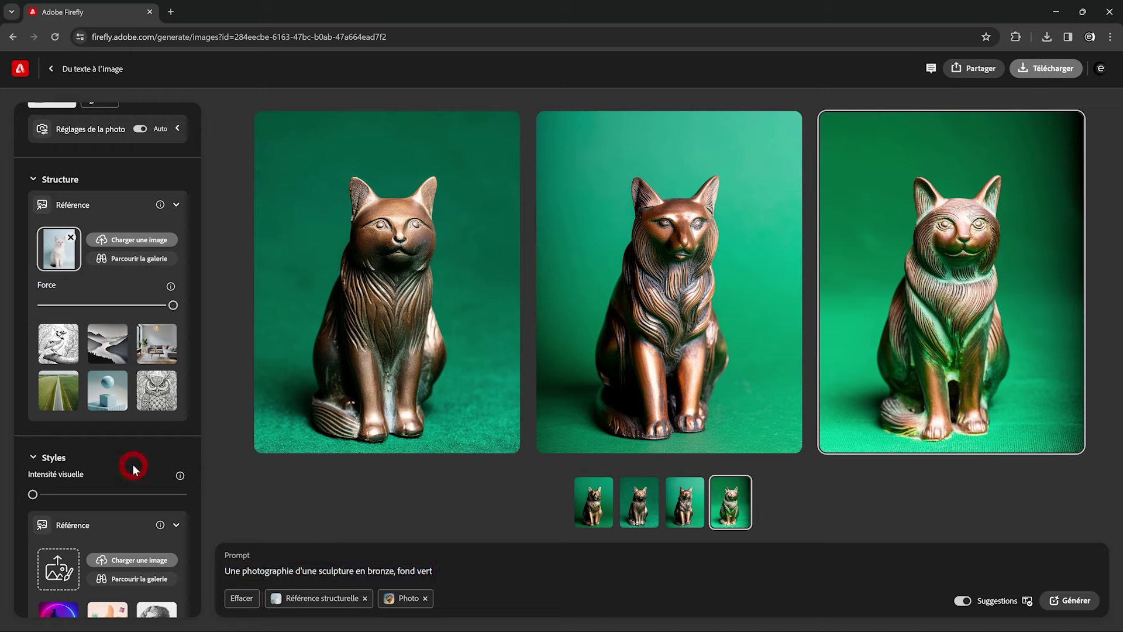
{"action": "scroll", "coordinate": [58, 321], "scroll_direction": "up", "scroll_amount": 1}
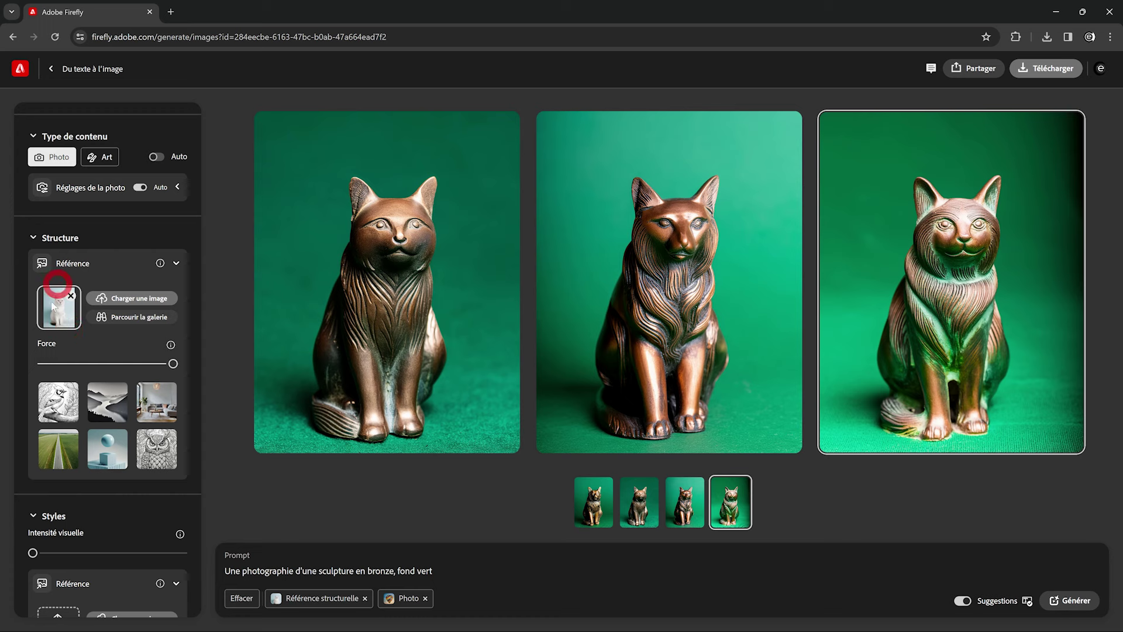
{"action": "scroll", "coordinate": [60, 333], "scroll_direction": "down", "scroll_amount": 3}
{"action": "scroll", "coordinate": [60, 333], "scroll_direction": "down", "scroll_amount": 2}
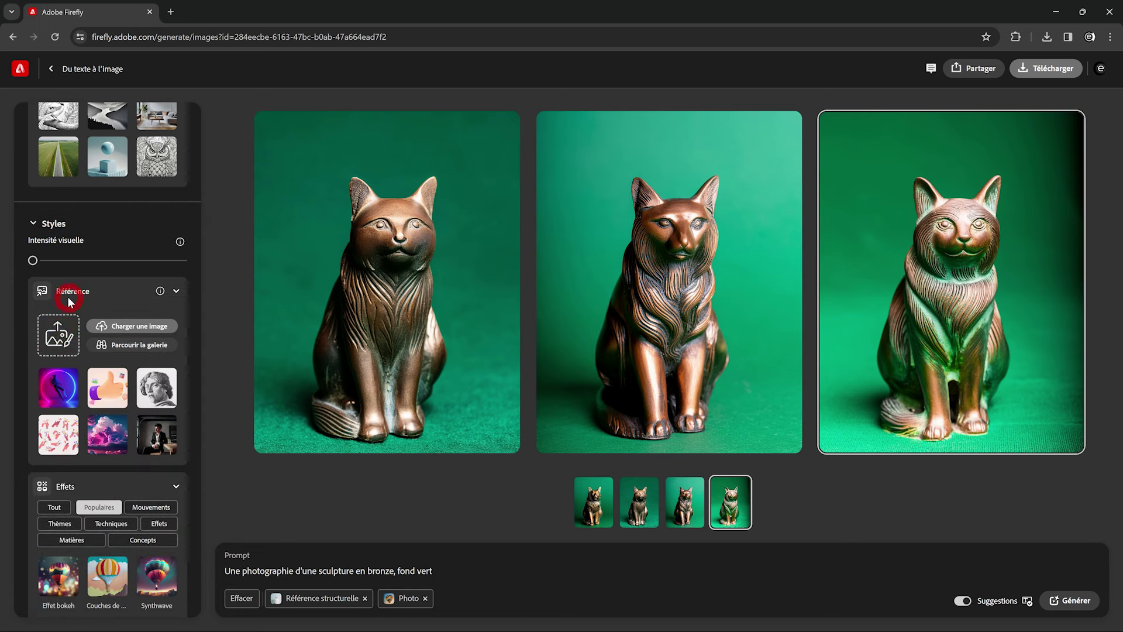
- Choose the purple 3D image from the reference gallery as the style reference
{"action": "left_click", "coordinate": [131, 345]}
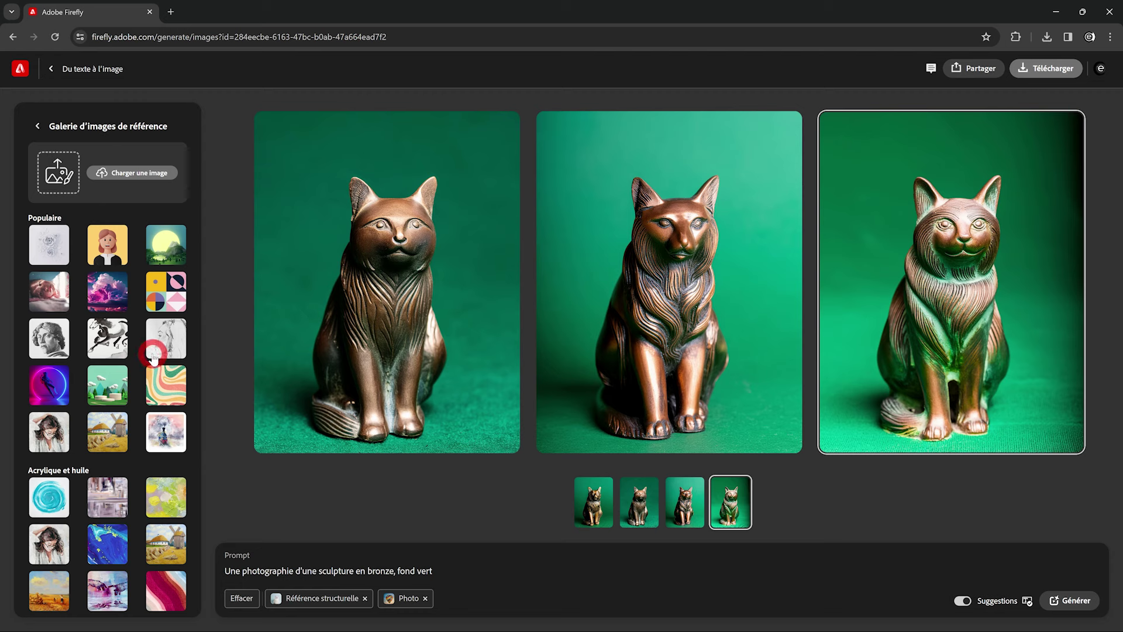
{"action": "scroll", "coordinate": [153, 358], "scroll_direction": "down", "scroll_amount": 2}
{"action": "scroll", "coordinate": [154, 357], "scroll_direction": "down", "scroll_amount": 2}
{"action": "scroll", "coordinate": [155, 356], "scroll_direction": "down", "scroll_amount": 3}
{"action": "scroll", "coordinate": [157, 356], "scroll_direction": "down", "scroll_amount": 3}
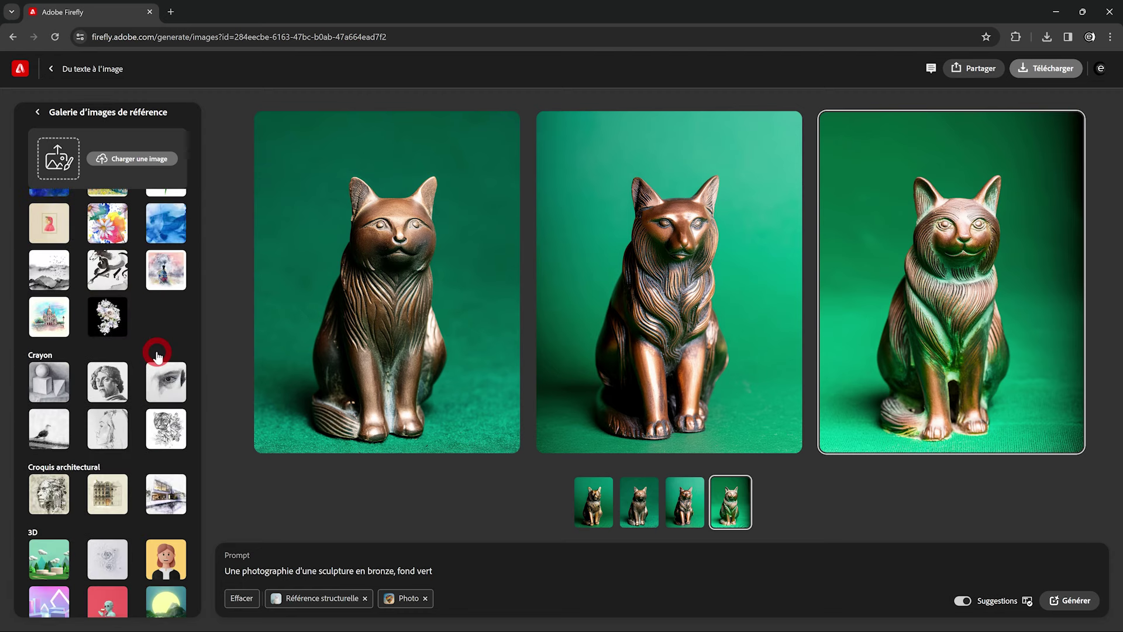
{"action": "scroll", "coordinate": [156, 355], "scroll_direction": "down", "scroll_amount": 3}
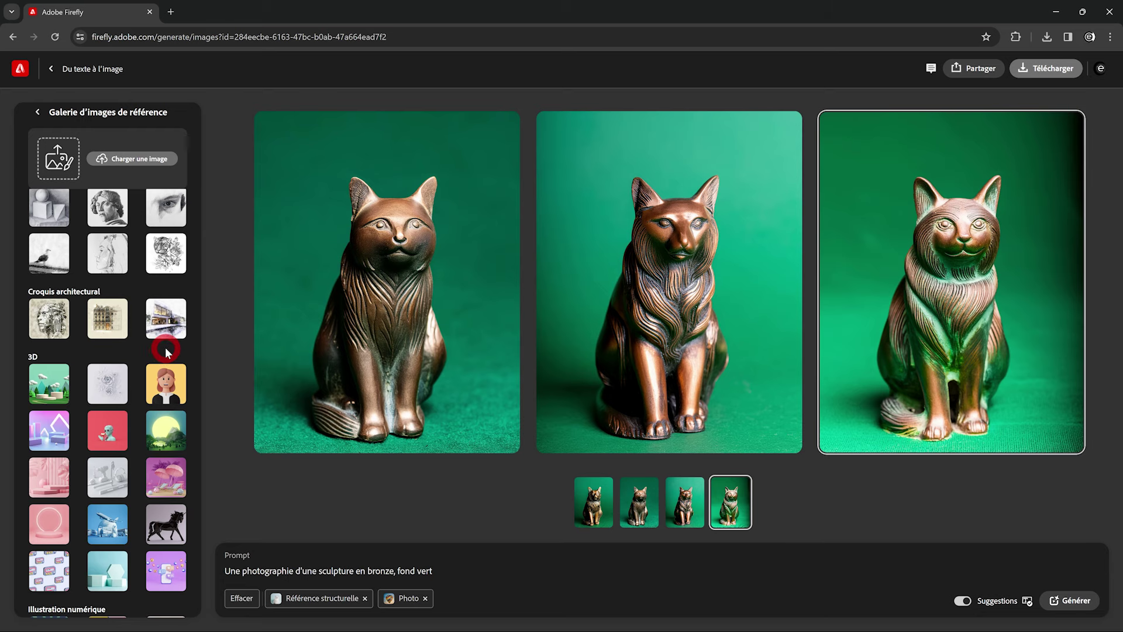
{"action": "left_click", "coordinate": [43, 432]}
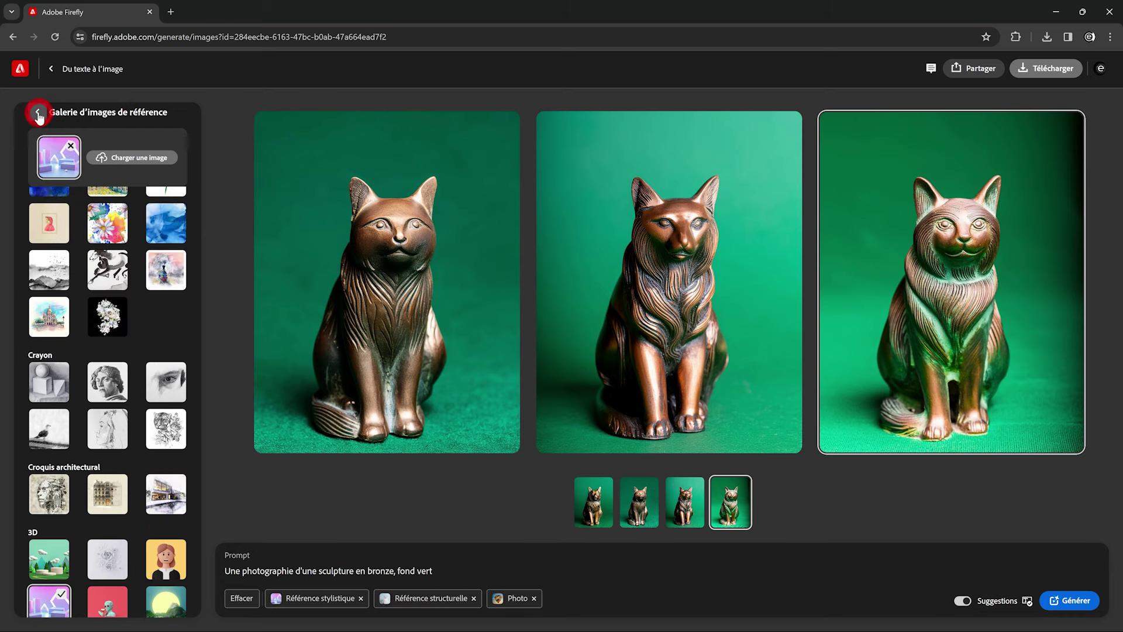
- Replace the prompt with 'Illustration 3D d'un chat, rendu minimaliste, lumière tamisée'
{"action": "left_click", "coordinate": [37, 112]}
{"action": "left_click", "coordinate": [497, 573]}
{"action": "key", "text": "ctrl+a"}
{"action": "type", "text": "Illustration 3D d'un chat, rendu minimaliste, lumière tamisée"}
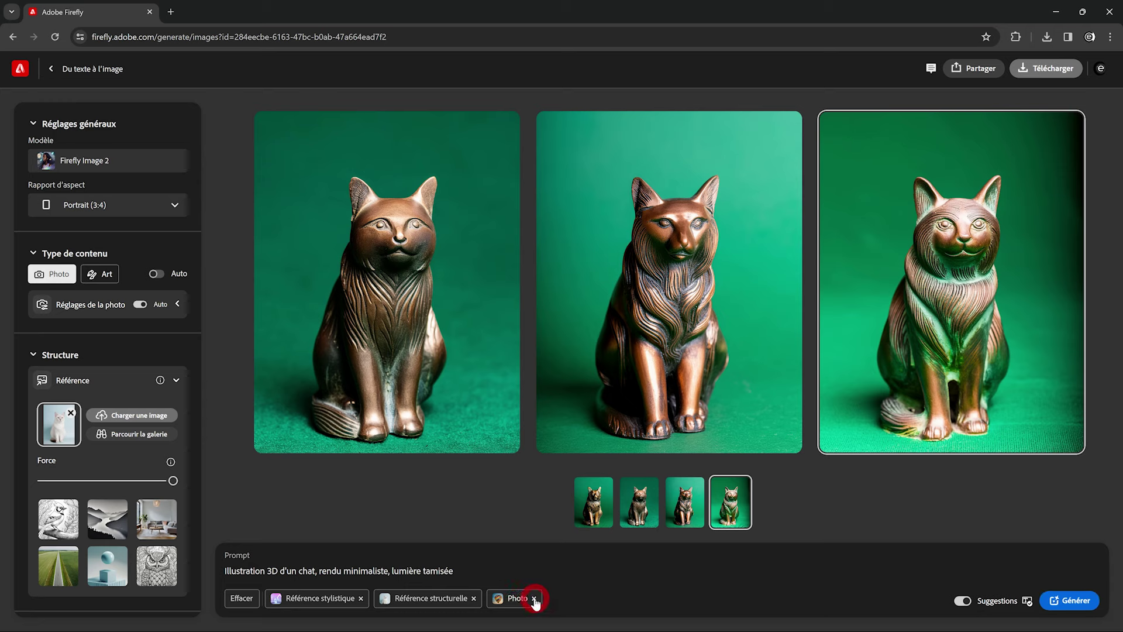
- Remove the Photo content type, set style strength to maximum, and generate the 3D cats
{"action": "left_click", "coordinate": [535, 599]}
{"action": "scroll", "coordinate": [117, 451], "scroll_direction": "down", "scroll_amount": 2}
{"action": "scroll", "coordinate": [127, 458], "scroll_direction": "down", "scroll_amount": 2}
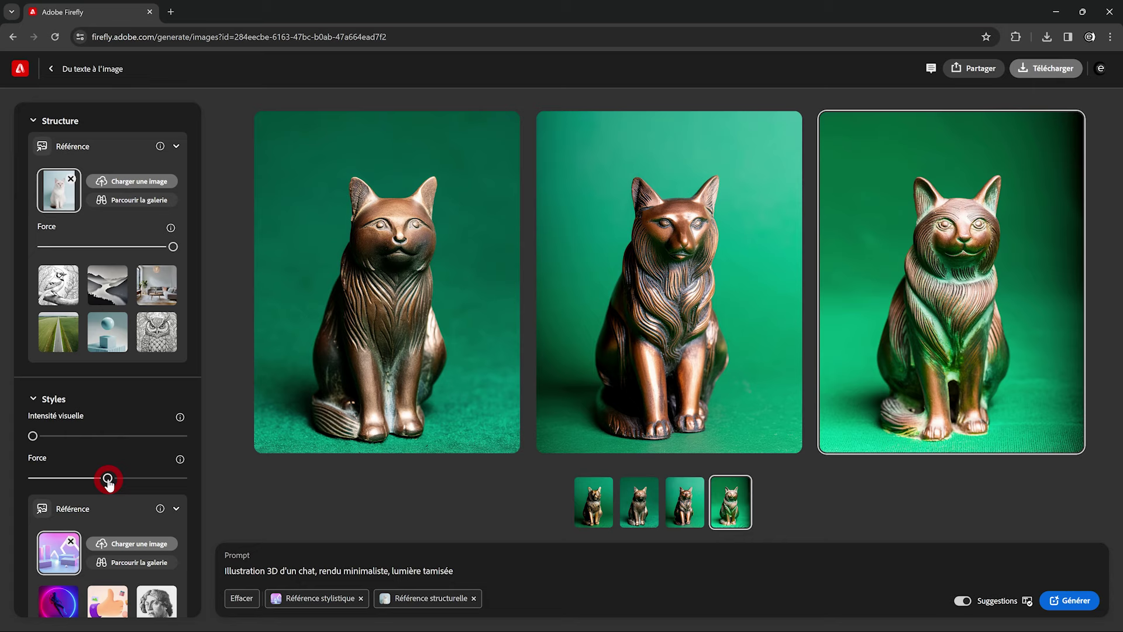
{"action": "left_click_drag", "start_coordinate": [108, 480], "coordinate": [187, 483]}
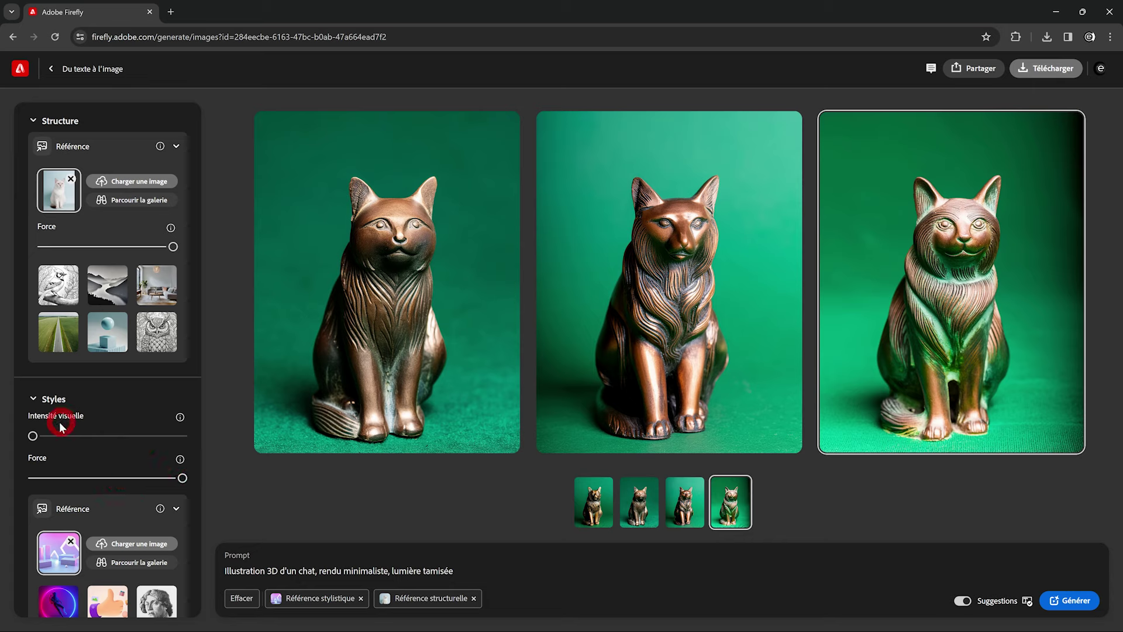
{"action": "left_click", "coordinate": [1068, 600]}
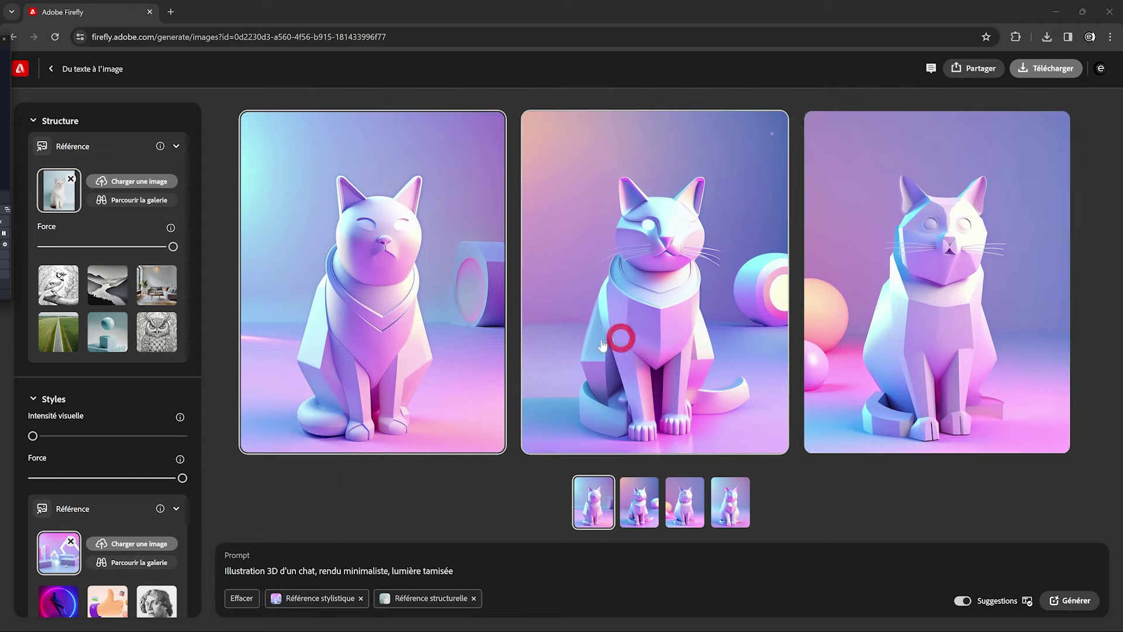
- Browse the pastel low-poly cat results full size
{"action": "left_click", "coordinate": [423, 319]}
{"action": "left_click", "coordinate": [797, 345]}
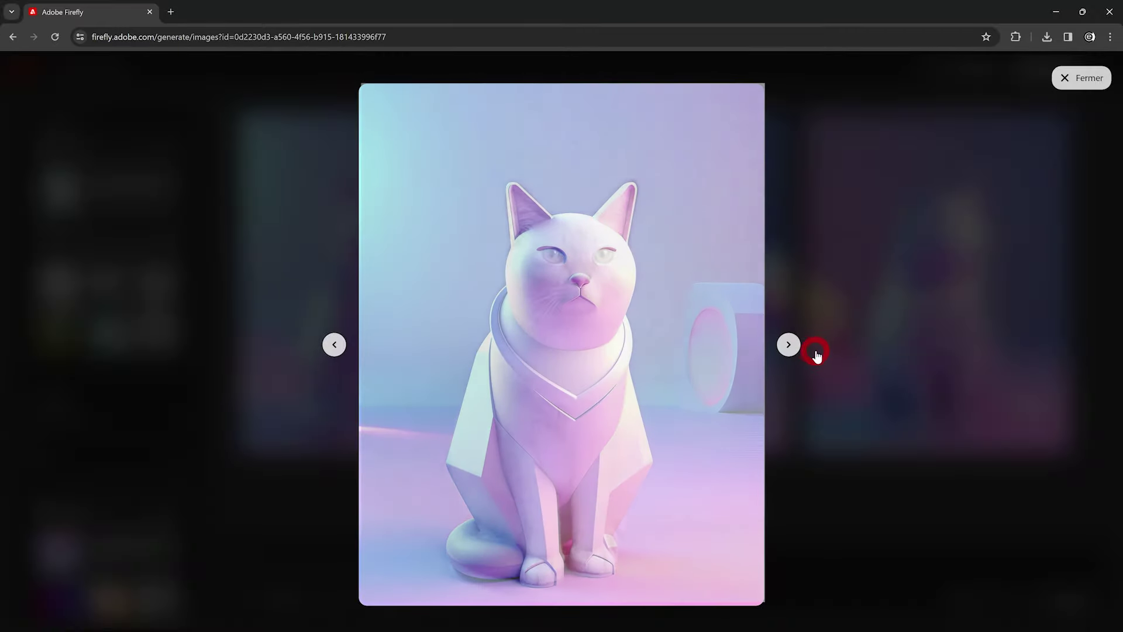
{"action": "left_click", "coordinate": [797, 346]}
{"action": "left_click", "coordinate": [796, 346]}
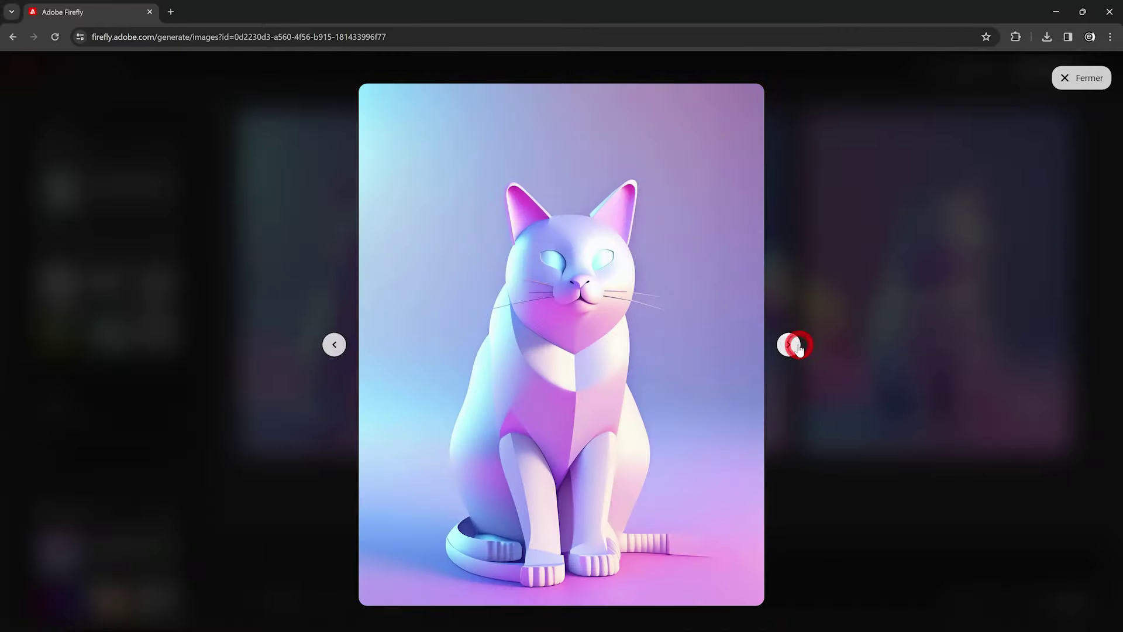
{"action": "left_click", "coordinate": [795, 345]}
- Set visual intensity to maximum and regenerate the pastel 3D cats
{"action": "key", "text": "Escape"}
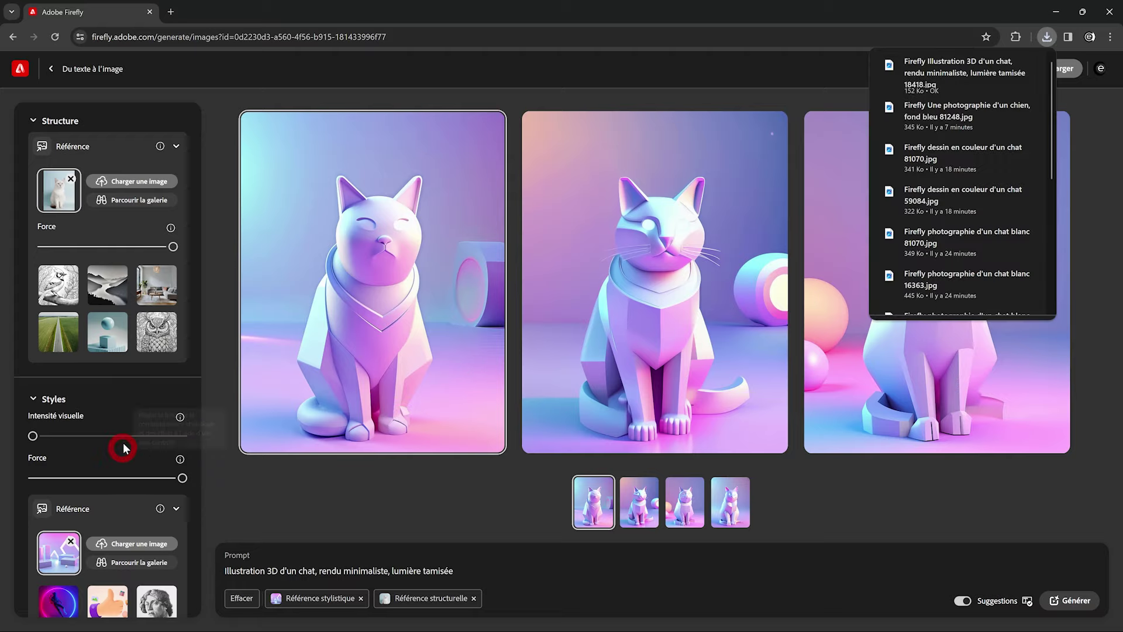
{"action": "left_click_drag", "start_coordinate": [141, 436], "coordinate": [146, 437]}
{"action": "left_click", "coordinate": [1069, 600]}
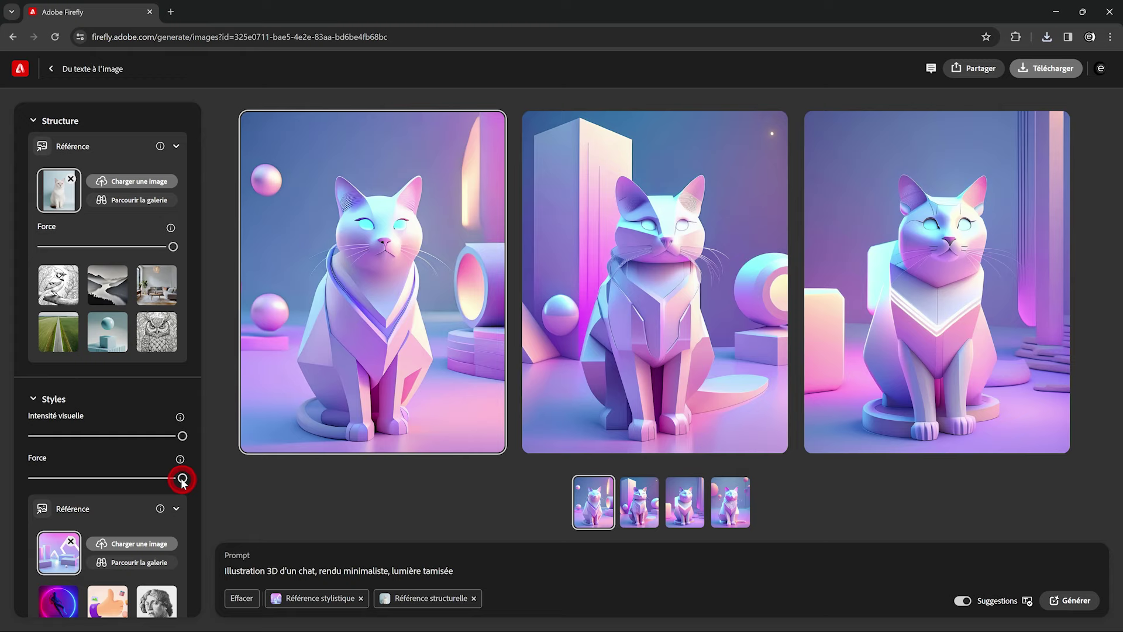
- Lower the style strength to about half and regenerate the 3D cats
{"action": "left_click_drag", "start_coordinate": [182, 478], "coordinate": [108, 478]}
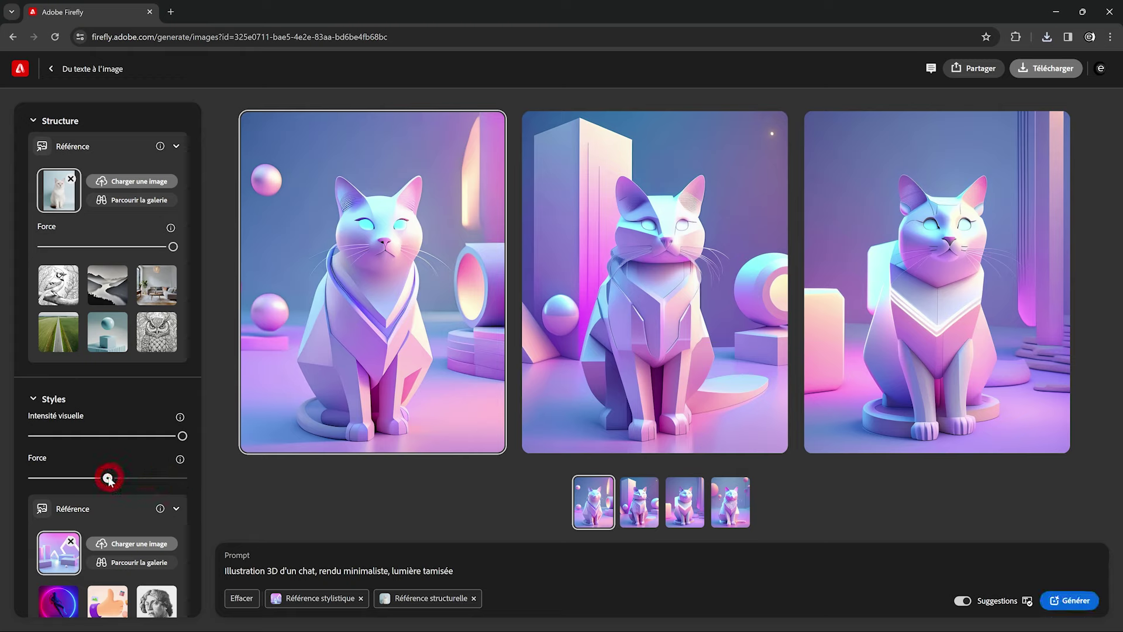
{"action": "mouse_move", "coordinate": [108, 478]}
{"action": "left_mouse_down"}
{"action": "mouse_move", "coordinate": [35, 474]}
{"action": "mouse_move", "coordinate": [182, 478]}
{"action": "mouse_move", "coordinate": [108, 479]}
{"action": "left_mouse_up"}
{"action": "left_click", "coordinate": [1070, 601]}
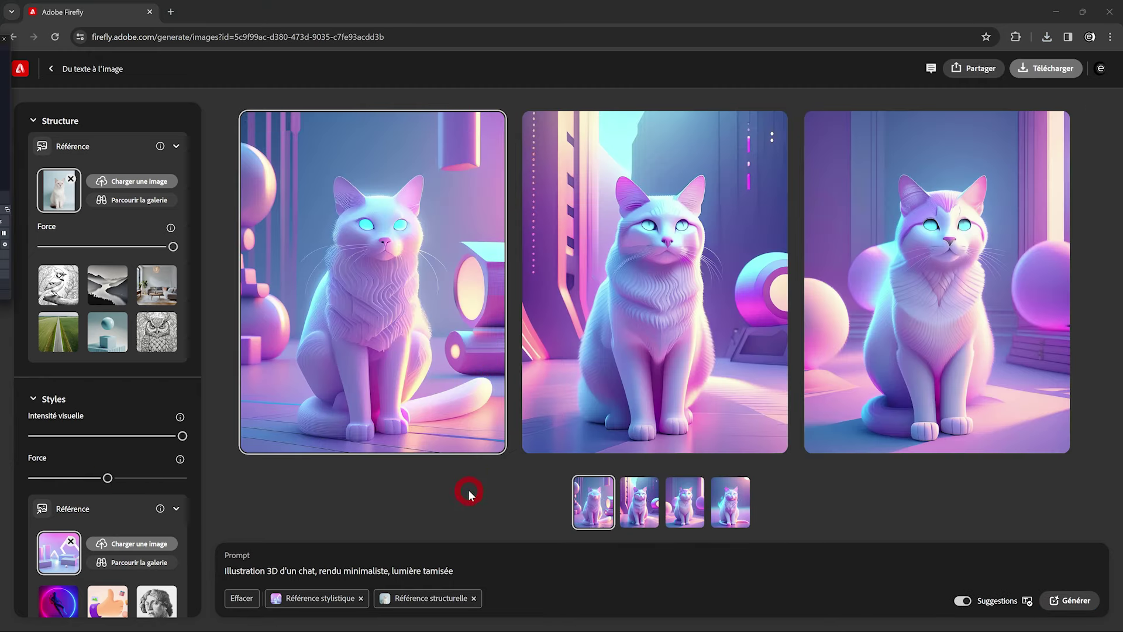
{"action": "mouse_move", "coordinate": [372, 282]}
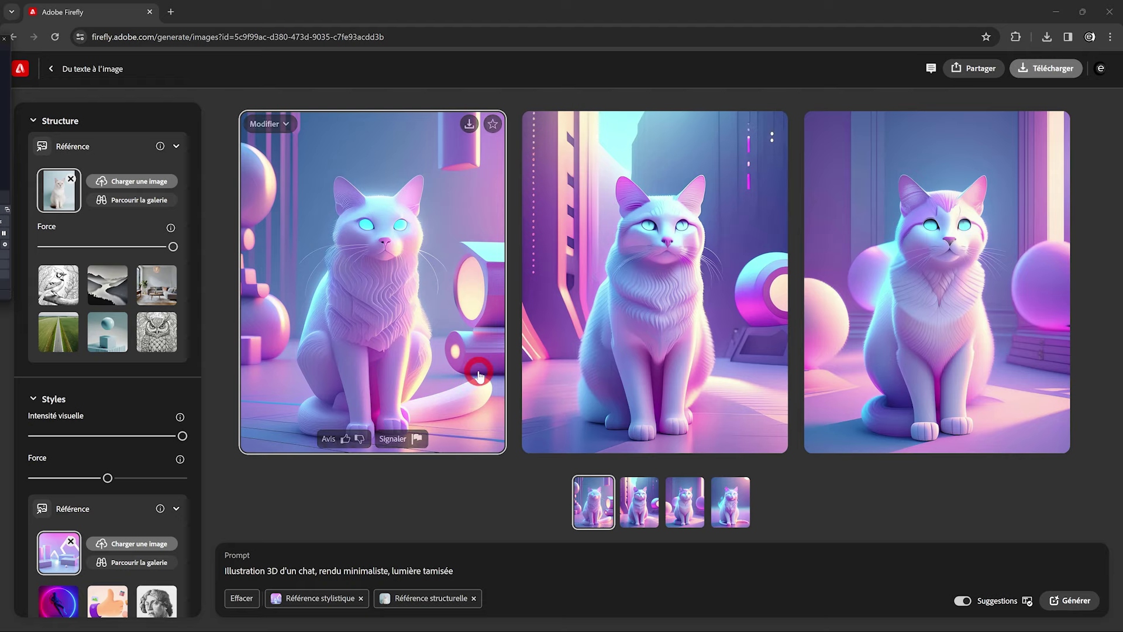
- Preview the first fluffy glowing-eyed cat, then remove the cat photo structure reference
{"action": "left_click", "coordinate": [455, 365]}
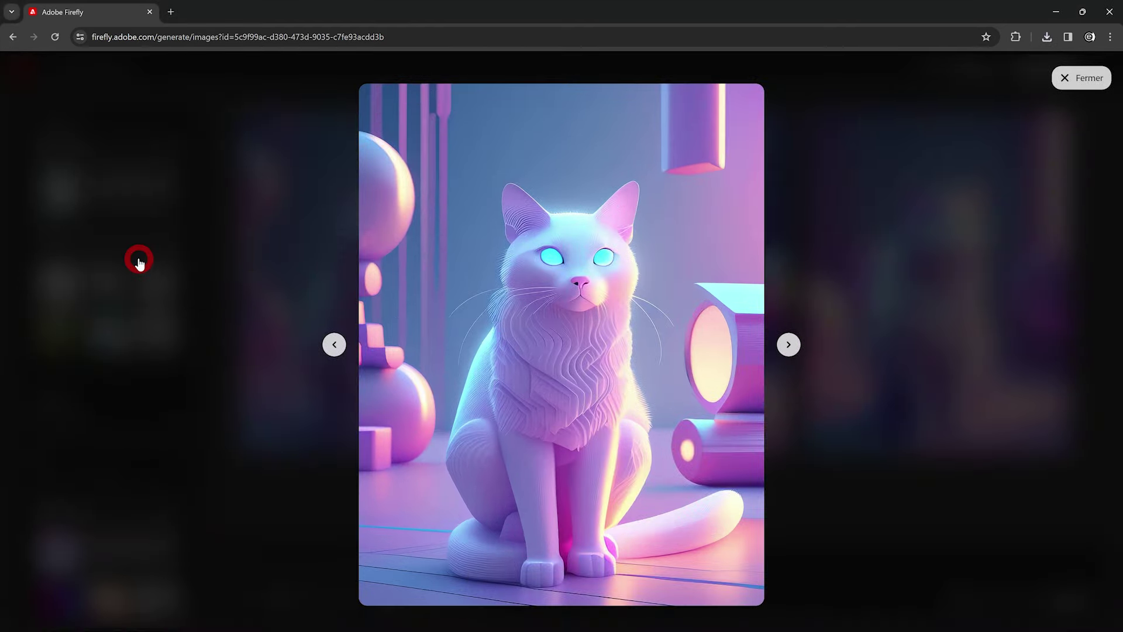
{"action": "left_click", "coordinate": [1082, 78]}
{"action": "left_click", "coordinate": [70, 178]}
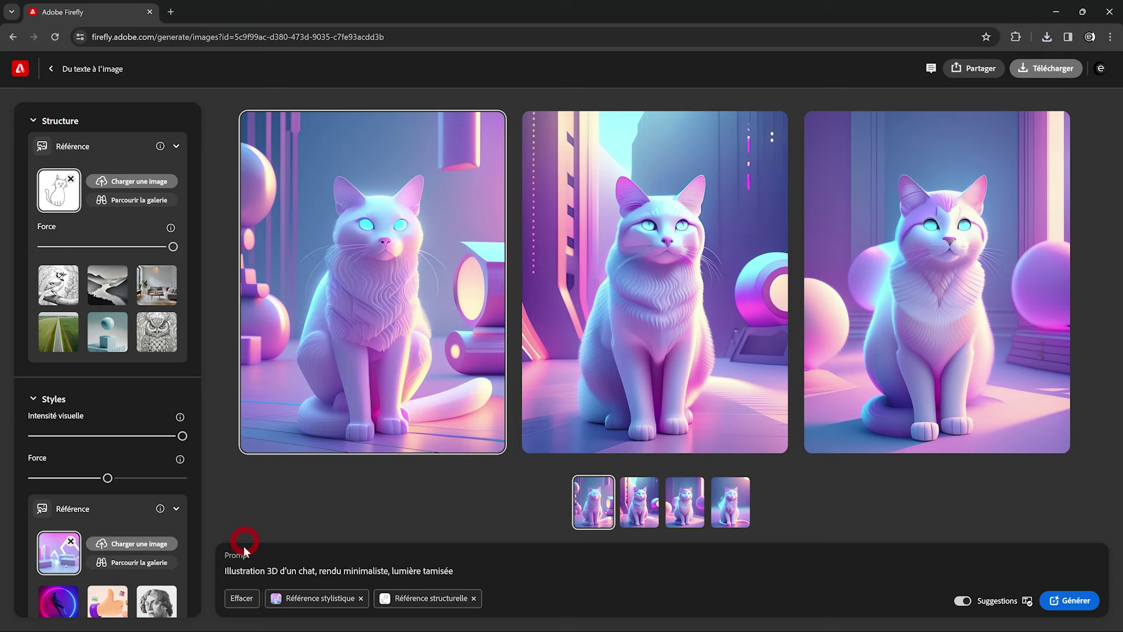
- Remove the purple 3D style reference and regenerate neon-outlined cats from the line-drawing structure
{"action": "left_click", "coordinate": [361, 599]}
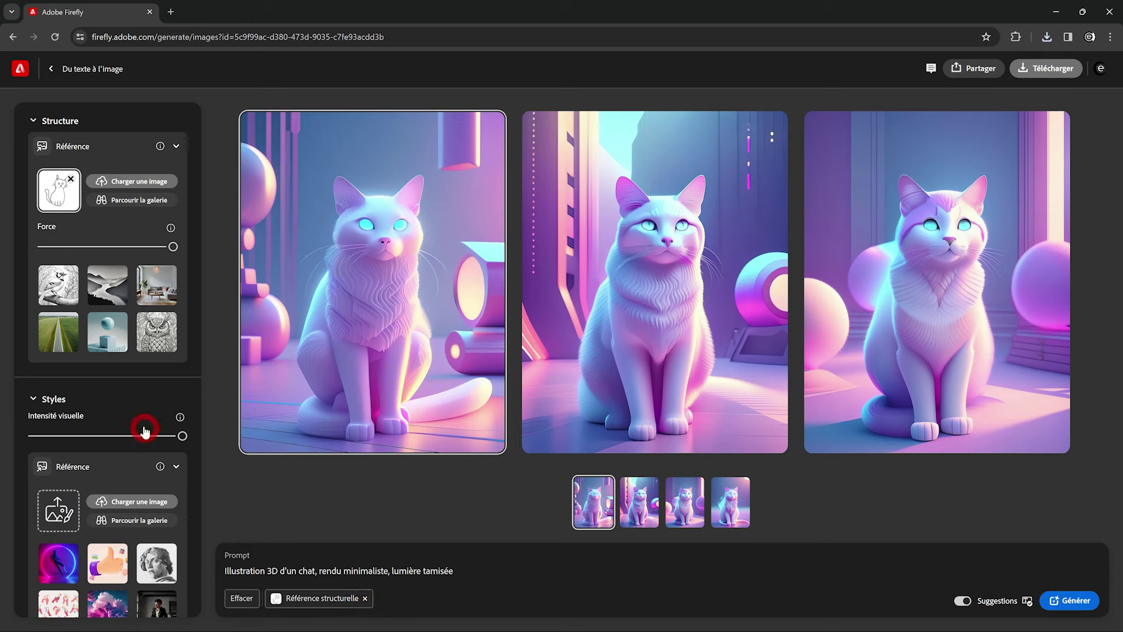
{"action": "scroll", "coordinate": [142, 415], "scroll_direction": "down", "scroll_amount": 1}
{"action": "scroll", "coordinate": [102, 275], "scroll_direction": "up", "scroll_amount": 2}
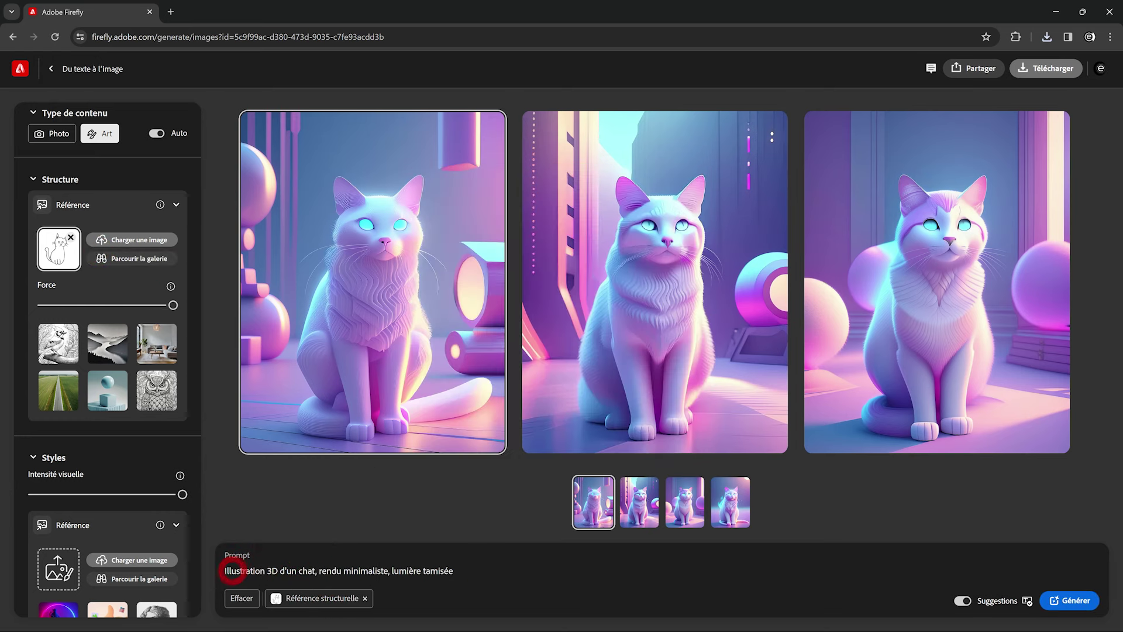
{"action": "left_click_drag", "start_coordinate": [233, 571], "coordinate": [454, 571]}
{"action": "left_click", "coordinate": [425, 524]}
{"action": "scroll", "coordinate": [69, 450], "scroll_direction": "down", "scroll_amount": 2}
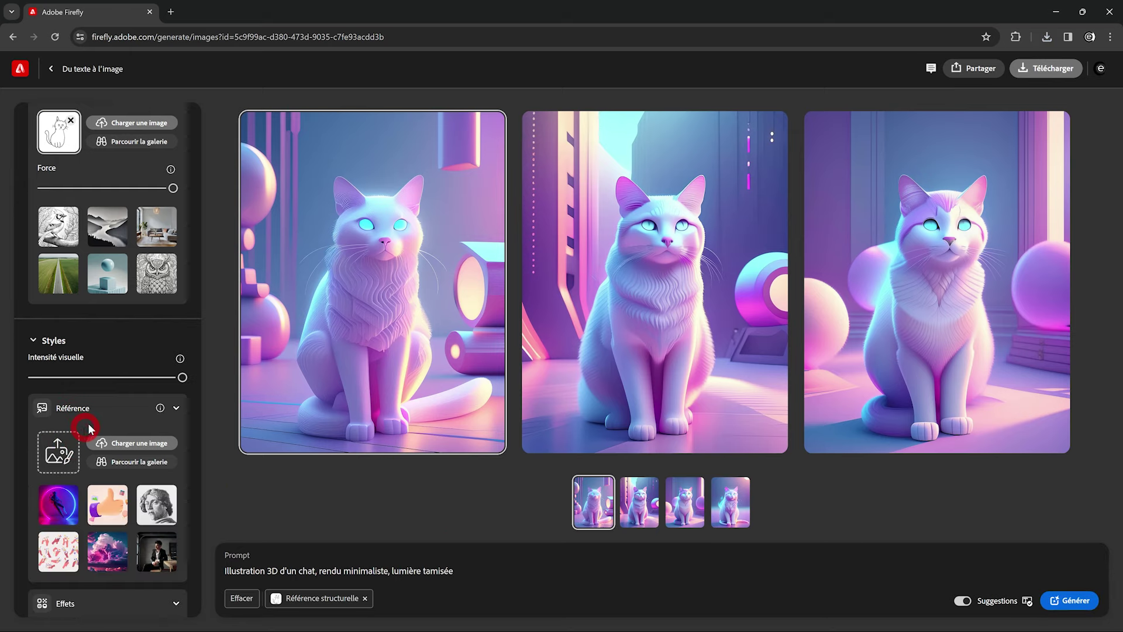
{"action": "scroll", "coordinate": [89, 429], "scroll_direction": "up", "scroll_amount": 1}
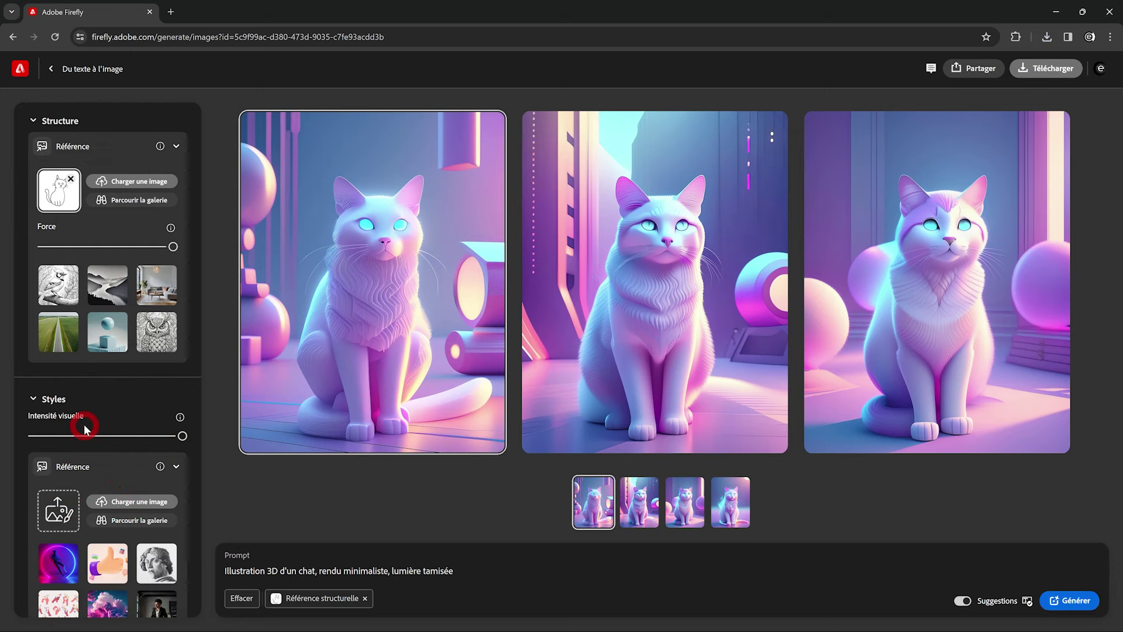
{"action": "left_click", "coordinate": [1071, 600]}
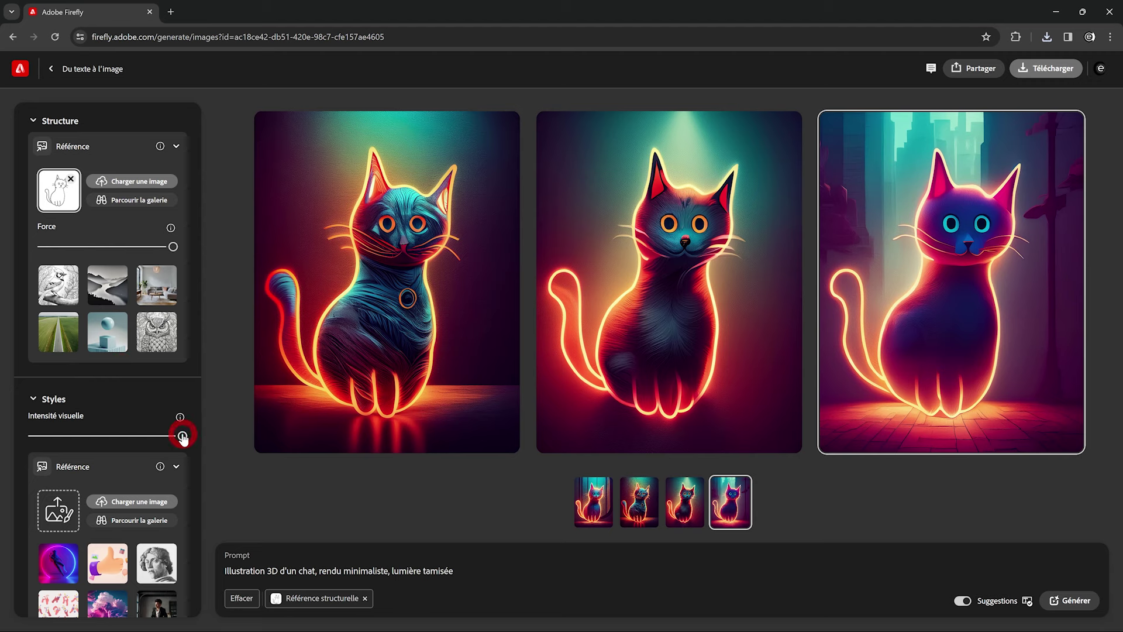
- Lower visual intensity to about half and browse the dimly lit glowing cat results
{"action": "left_click_drag", "start_coordinate": [183, 436], "coordinate": [129, 437]}
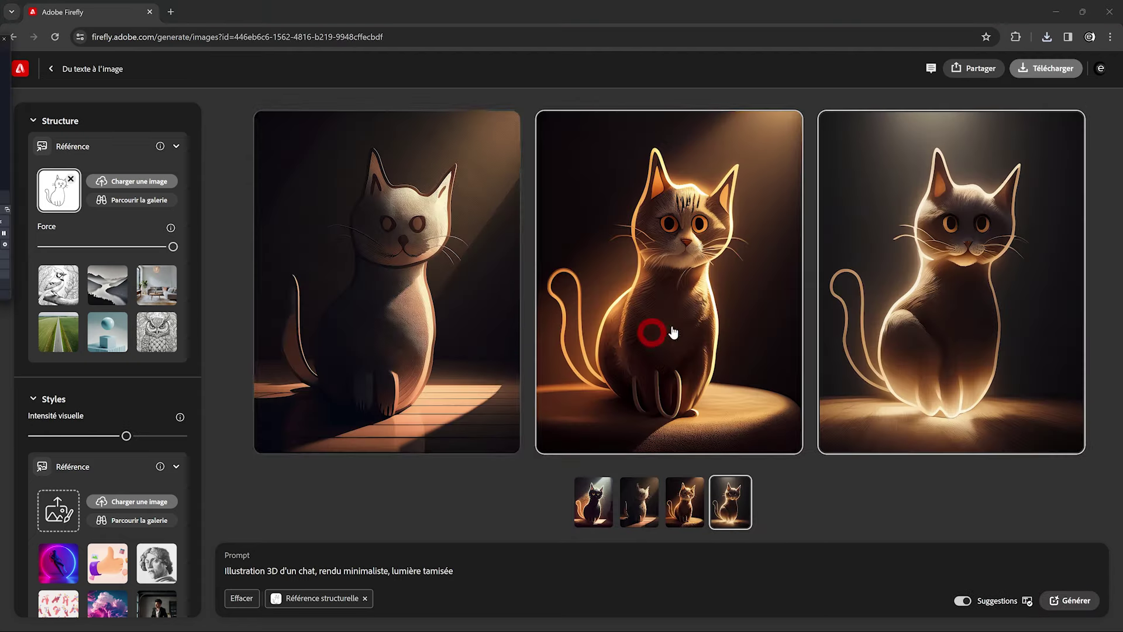
{"action": "left_click", "coordinate": [992, 285]}
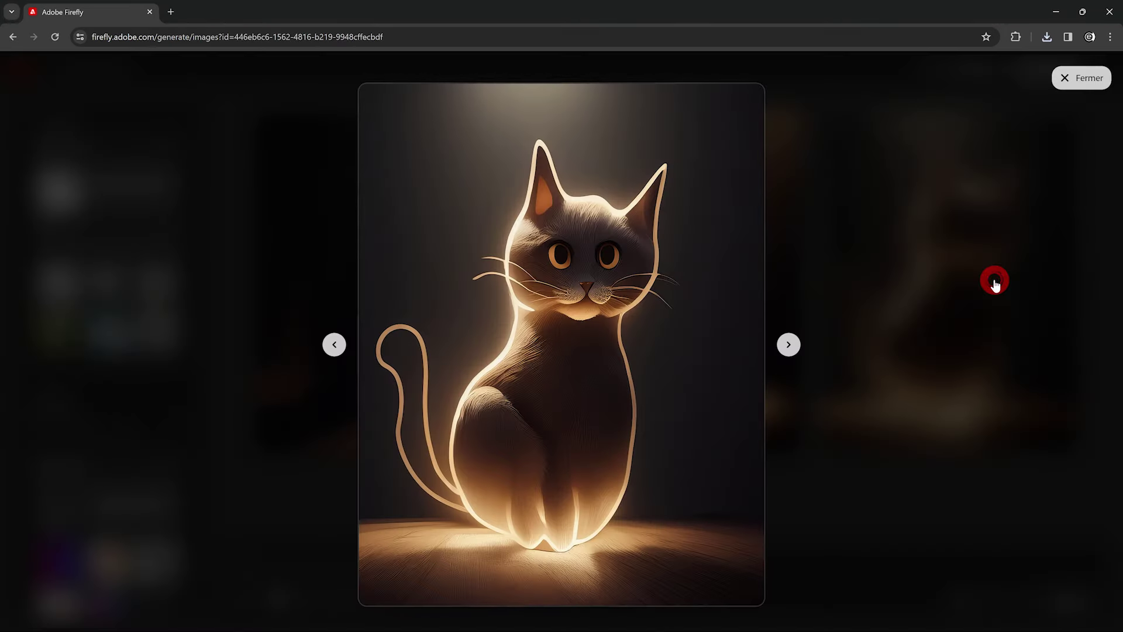
{"action": "left_click", "coordinate": [790, 345]}
{"action": "left_click", "coordinate": [790, 345]}
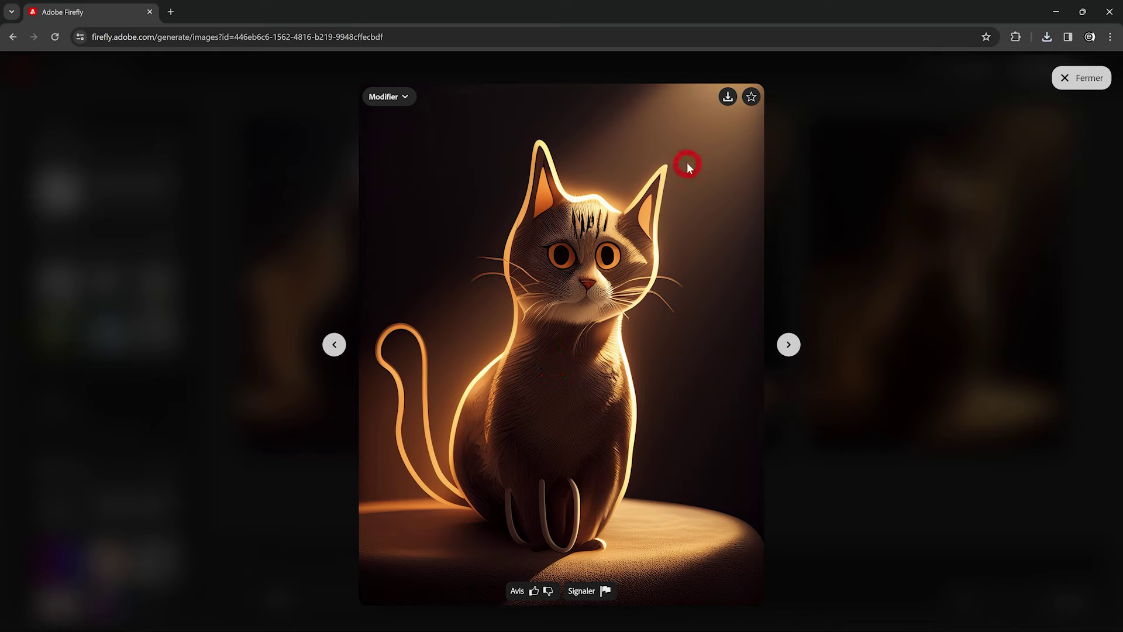
{"action": "key", "text": "Escape"}
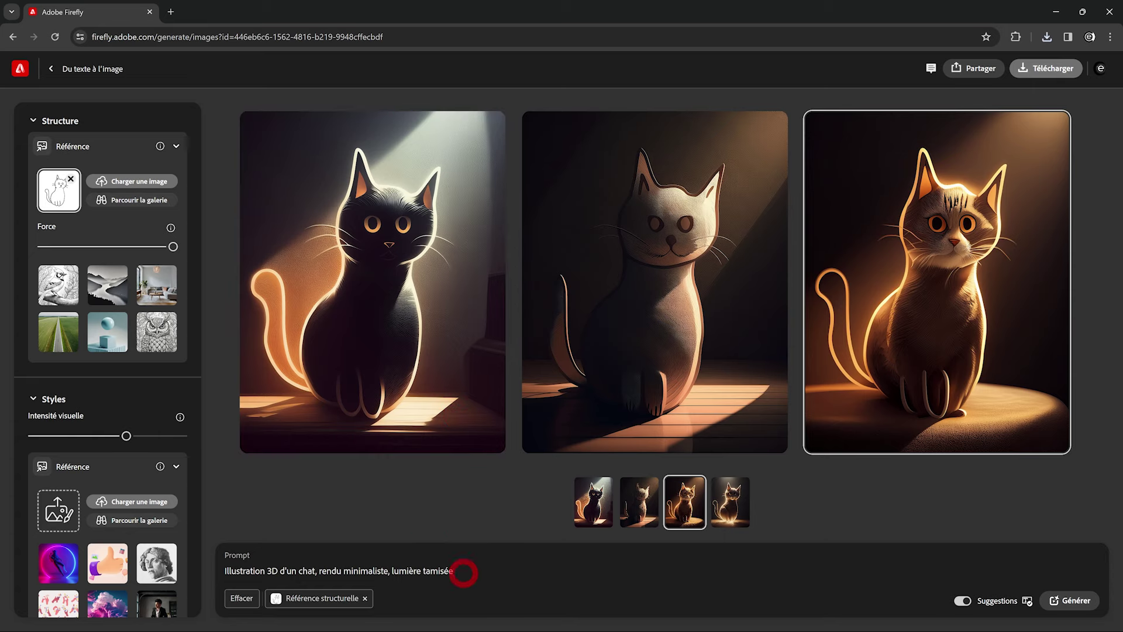
- Replace the prompt with 'Photographie d'un chat, fond bleu' and generate blue-background cats
{"action": "left_click_drag", "start_coordinate": [463, 571], "coordinate": [198, 572]}
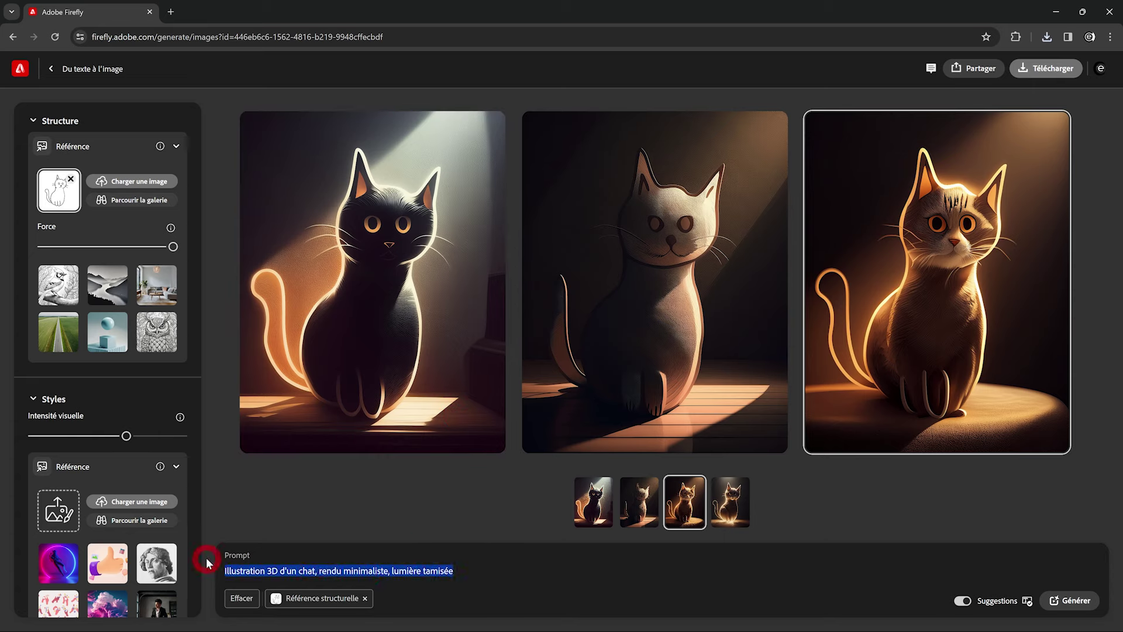
{"action": "type", "text": "Photographie d'un chat, fond bleu"}
{"action": "left_click", "coordinate": [1069, 600]}
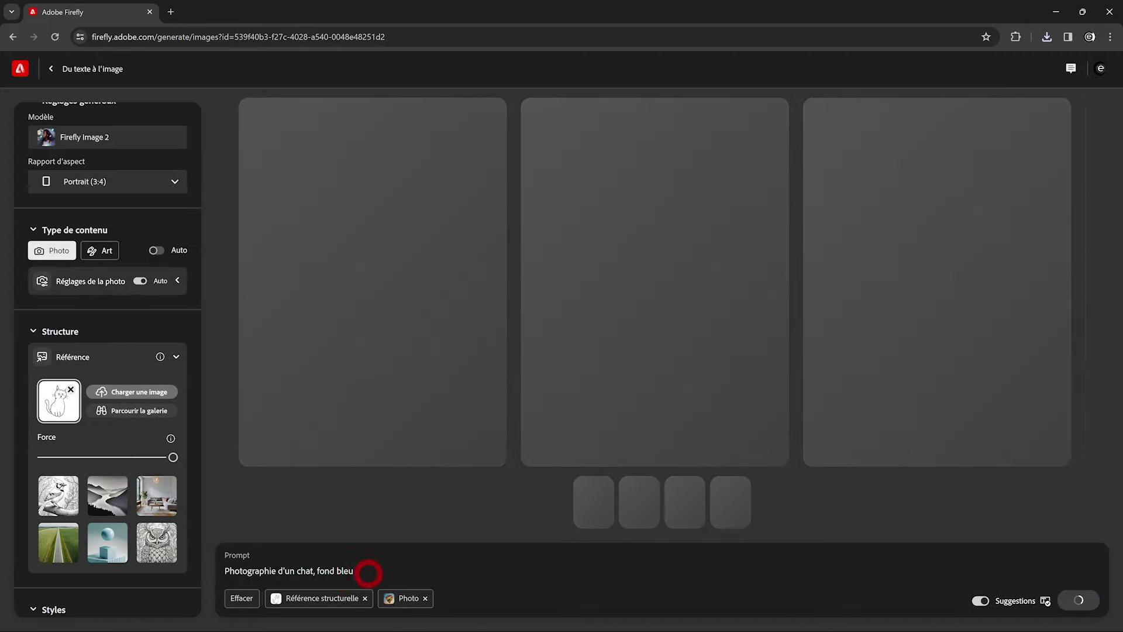
{"action": "scroll", "coordinate": [45, 393], "scroll_direction": "down", "scroll_amount": 1}
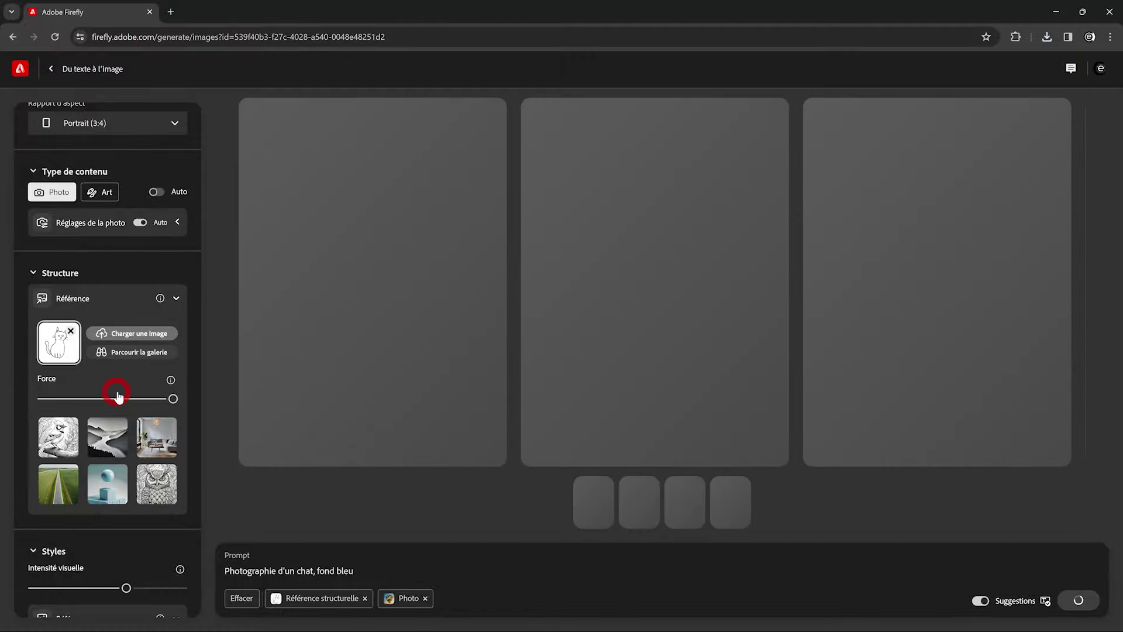
{"action": "scroll", "coordinate": [146, 421], "scroll_direction": "down", "scroll_amount": 1}
{"action": "scroll", "coordinate": [117, 457], "scroll_direction": "down", "scroll_amount": 1}
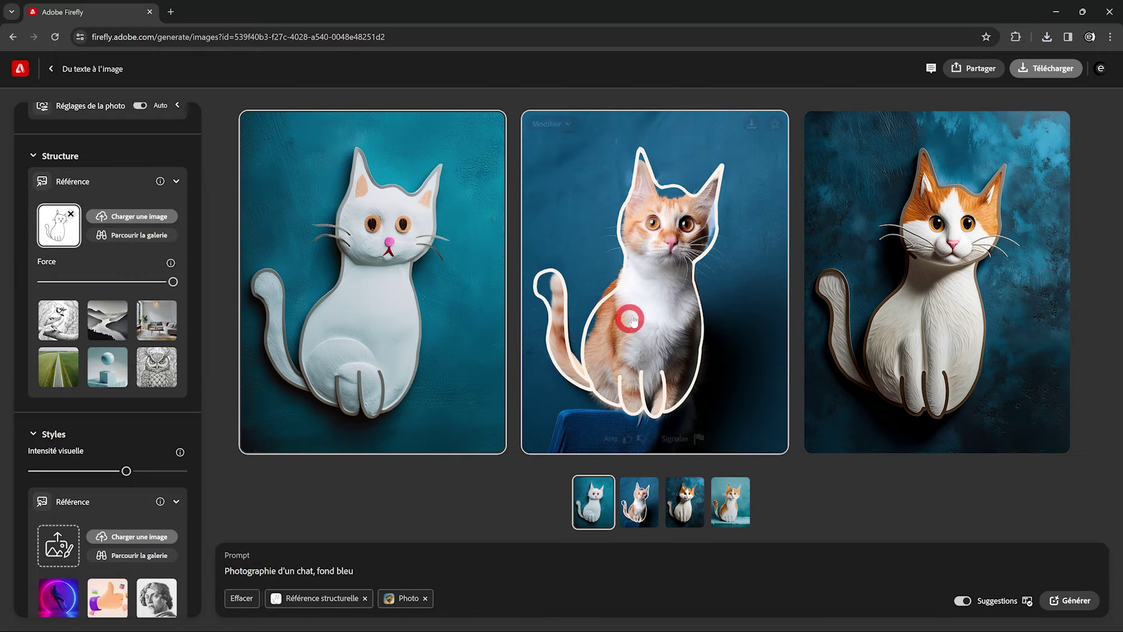
{"action": "left_click", "coordinate": [660, 297]}
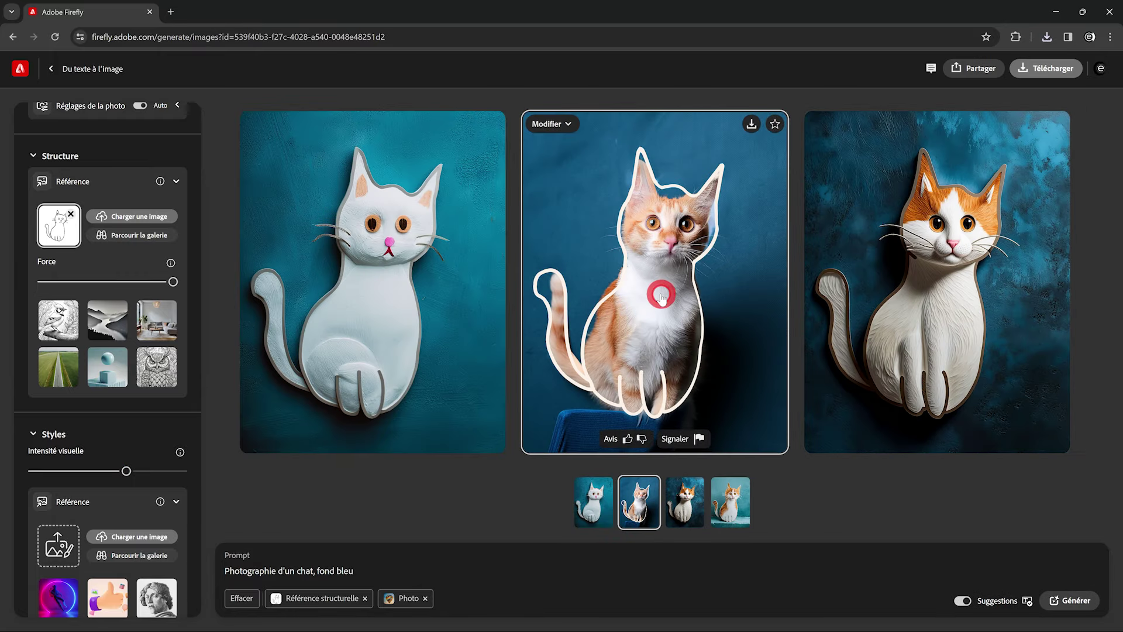
{"action": "left_click", "coordinate": [684, 345]}
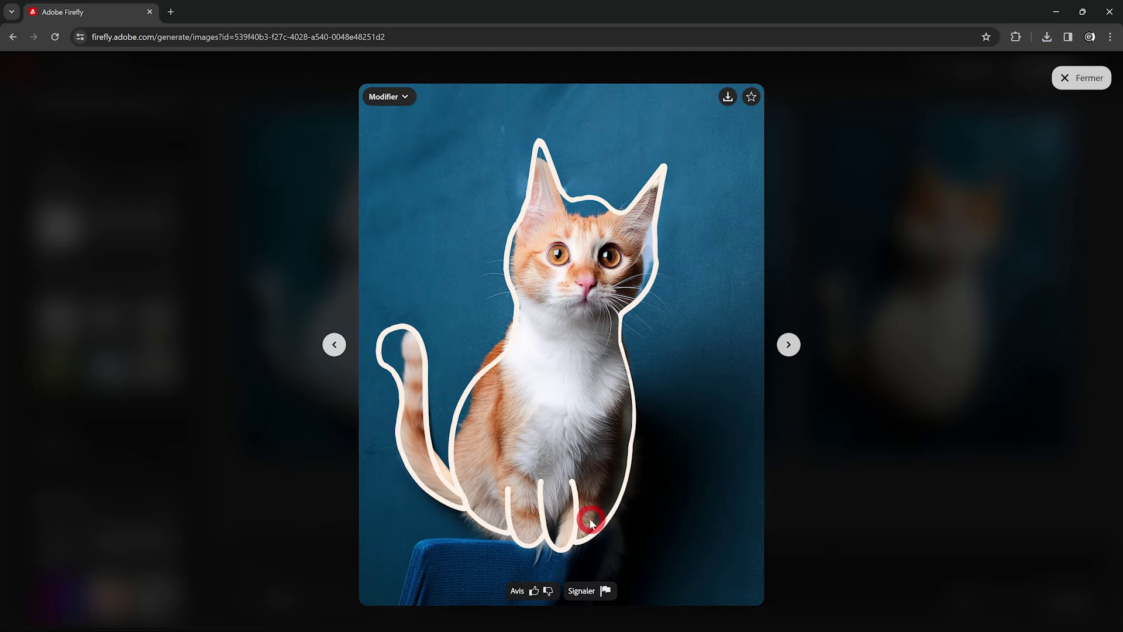
{"action": "left_click", "coordinate": [788, 344]}
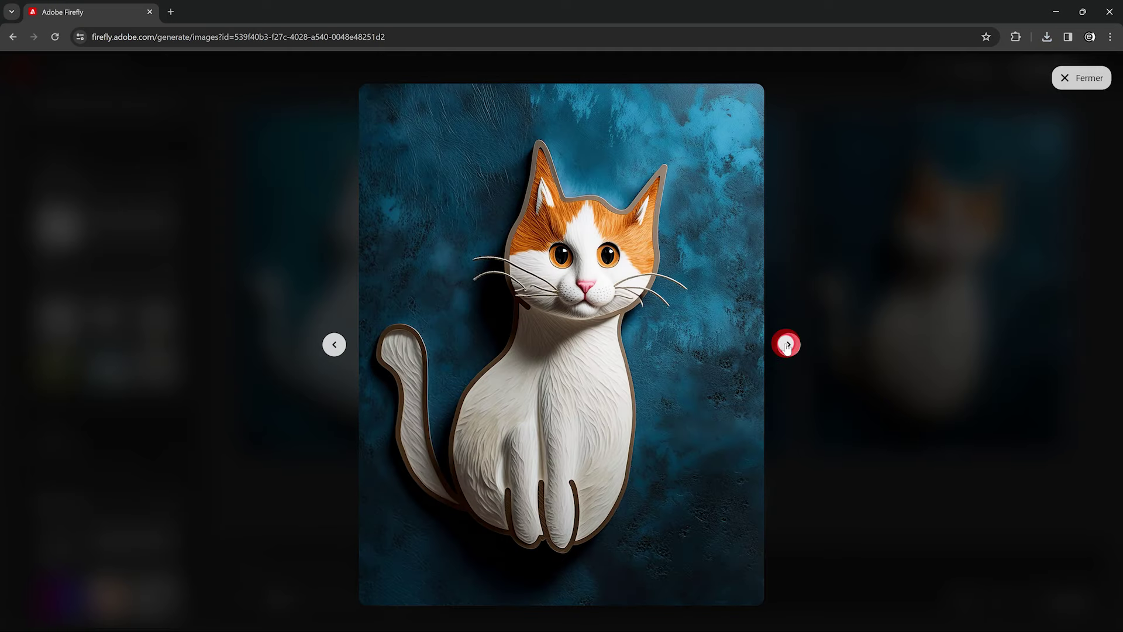
{"action": "left_click", "coordinate": [788, 344]}
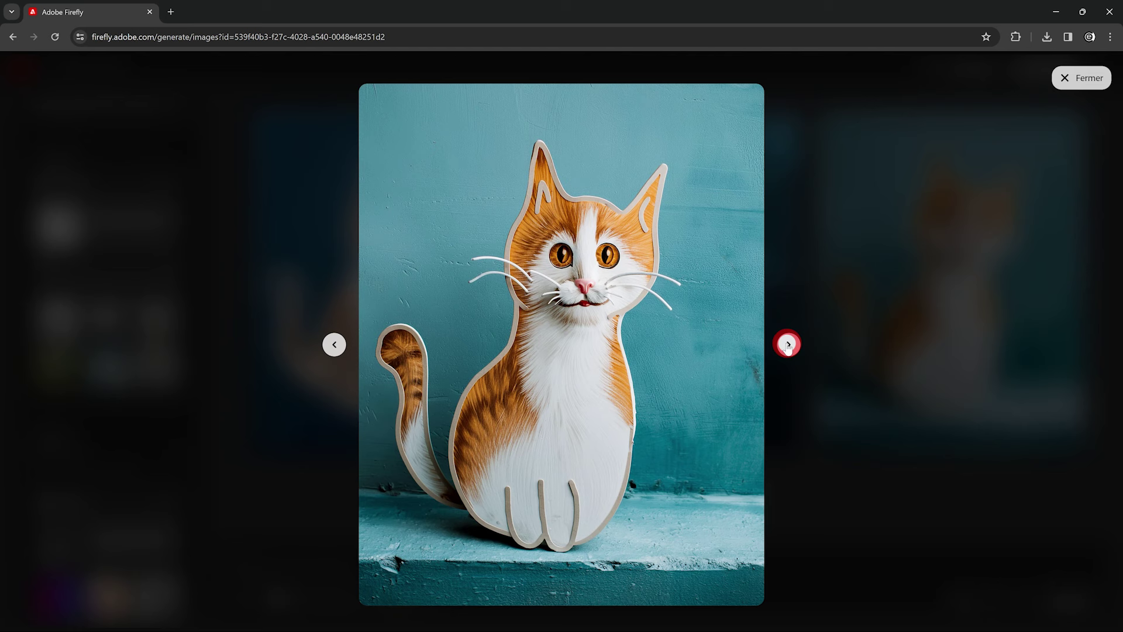
{"action": "left_click", "coordinate": [788, 344]}
{"action": "mouse_move", "coordinate": [539, 377]}
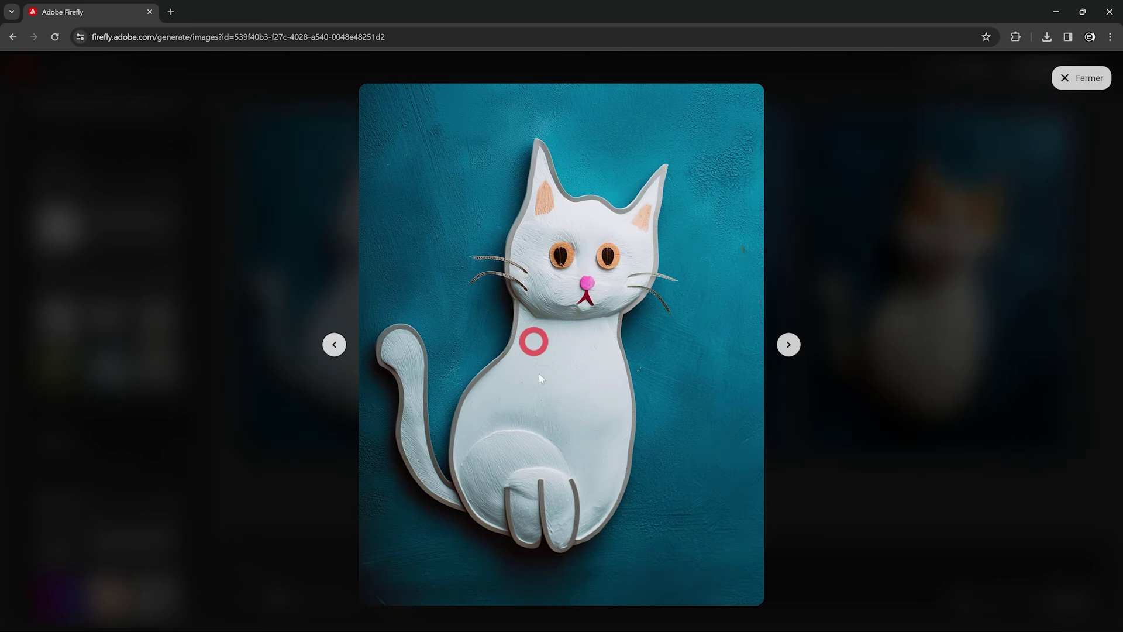
{"action": "left_click", "coordinate": [1076, 79]}
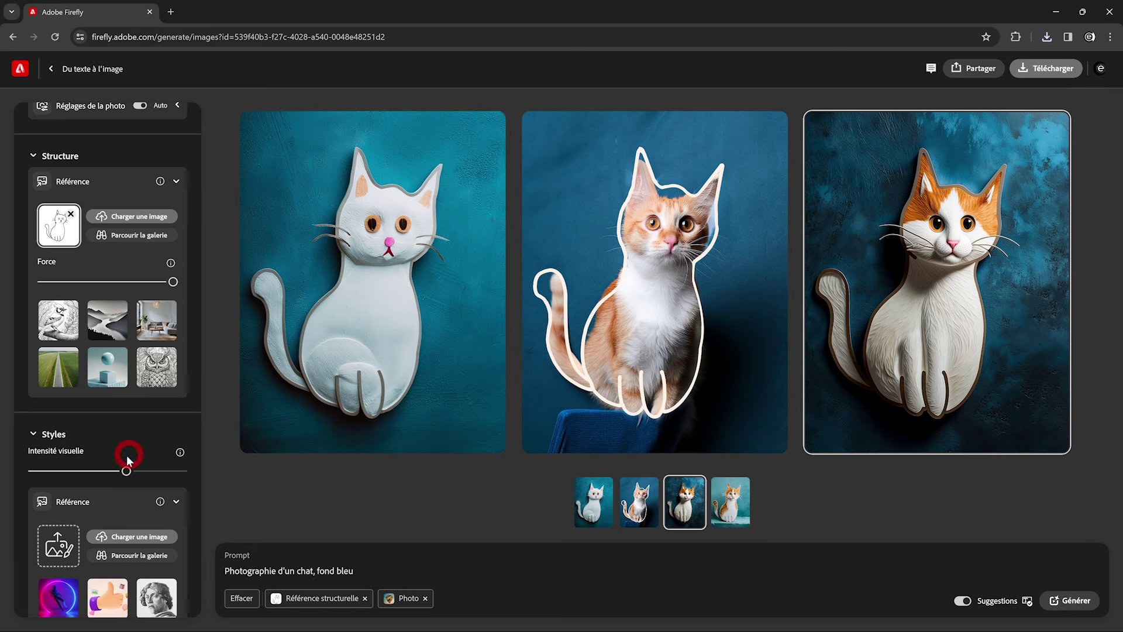
- Drop visual intensity to its minimum and regenerate the blue-background cats
{"action": "left_click_drag", "start_coordinate": [126, 473], "coordinate": [53, 475]}
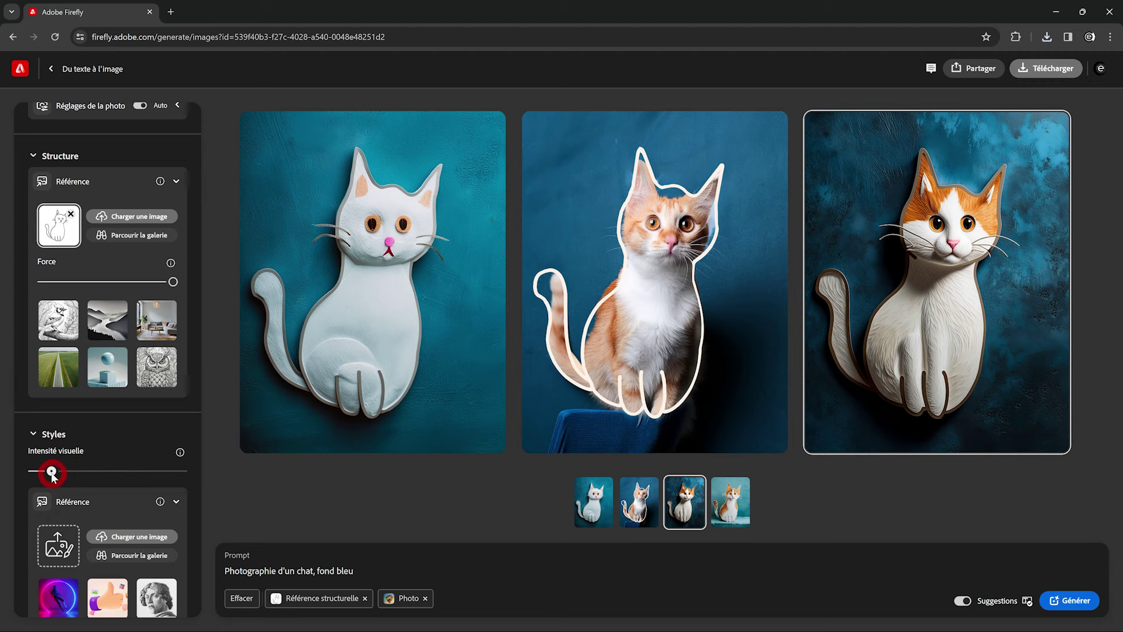
{"action": "left_click", "coordinate": [728, 486]}
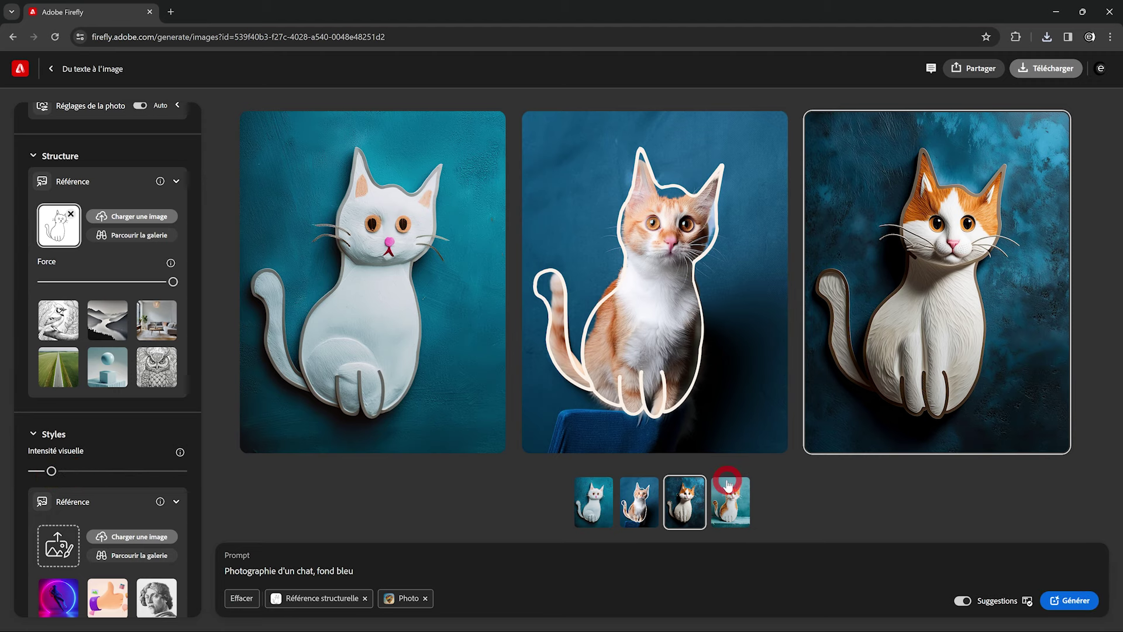
{"action": "left_click", "coordinate": [1066, 599]}
- Browse the paper-cutout cat results back and forth in the full-size viewer
{"action": "left_click", "coordinate": [534, 319]}
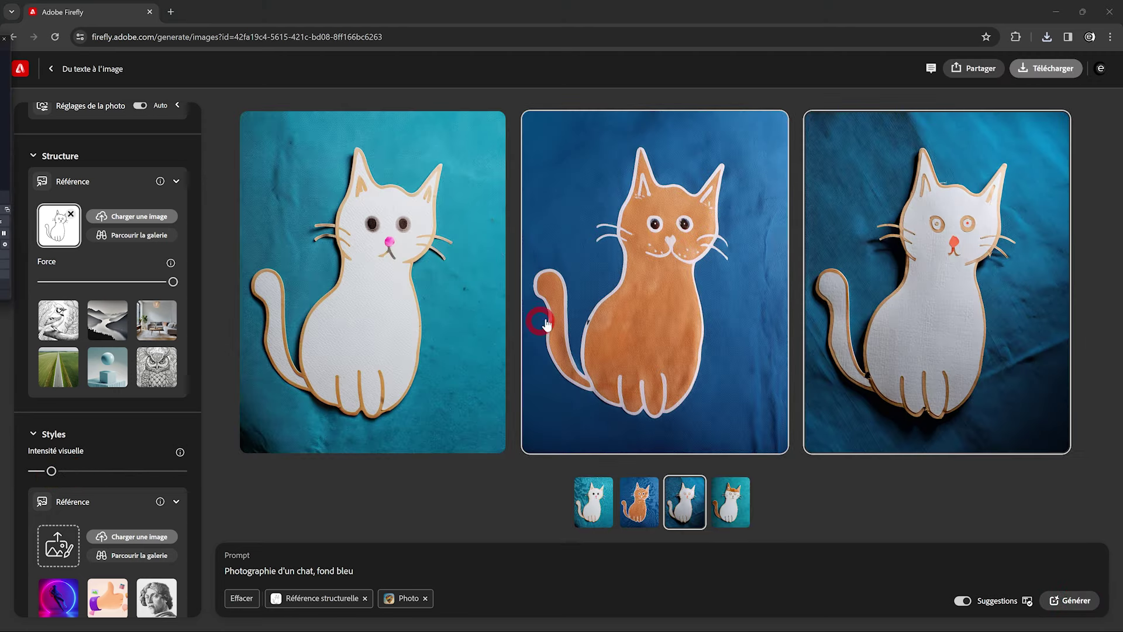
{"action": "left_click", "coordinate": [790, 345]}
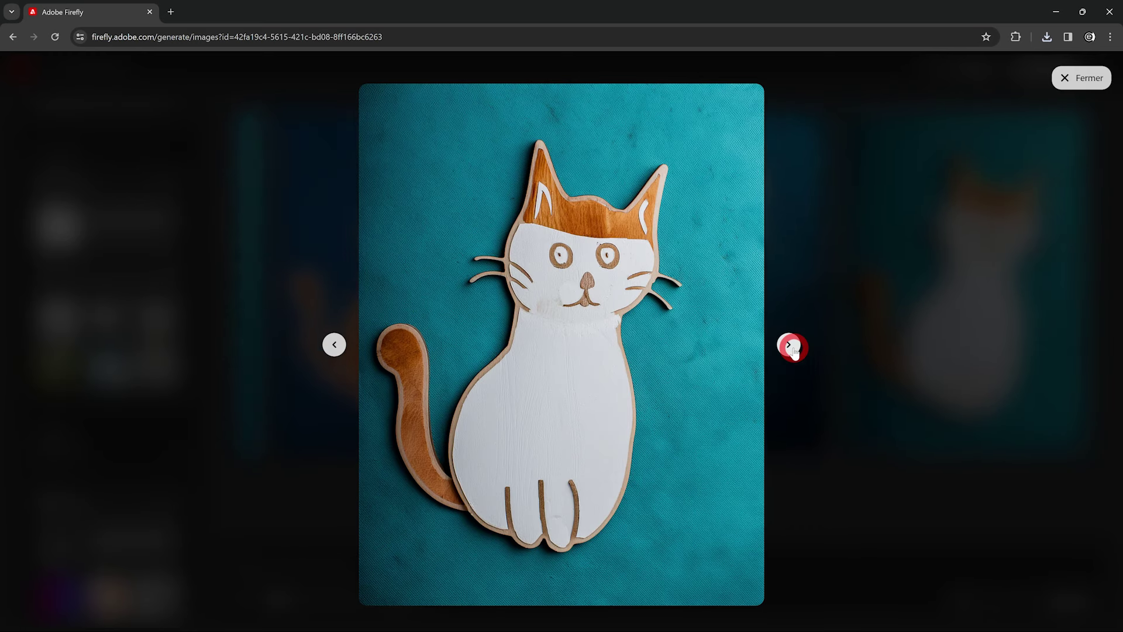
{"action": "left_click", "coordinate": [790, 345]}
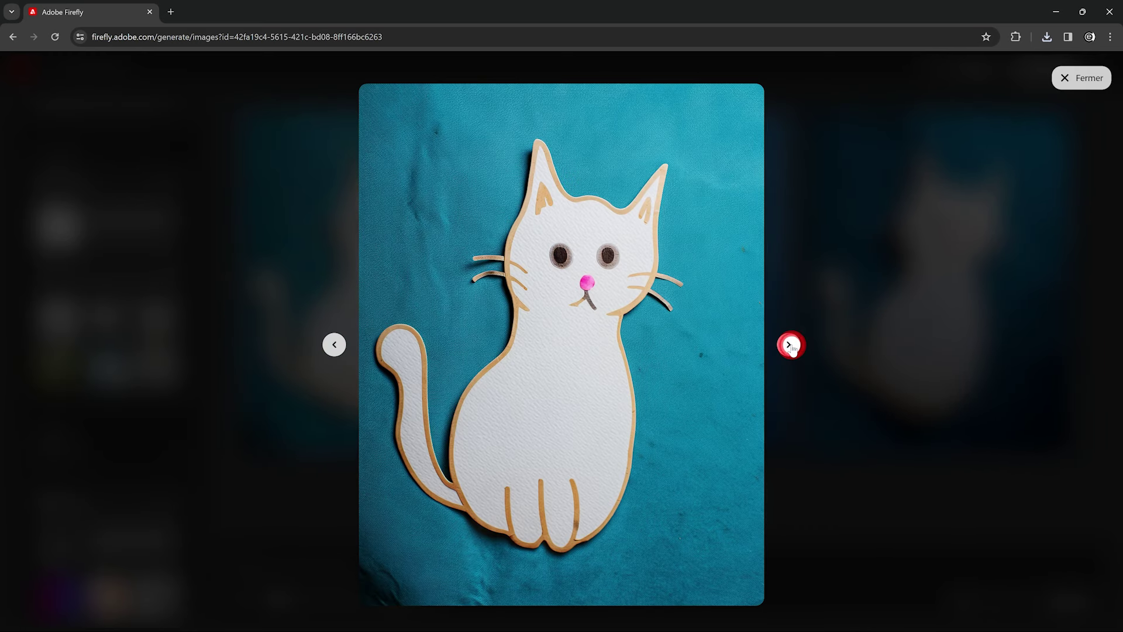
{"action": "left_click", "coordinate": [789, 344]}
{"action": "left_click", "coordinate": [334, 345]}
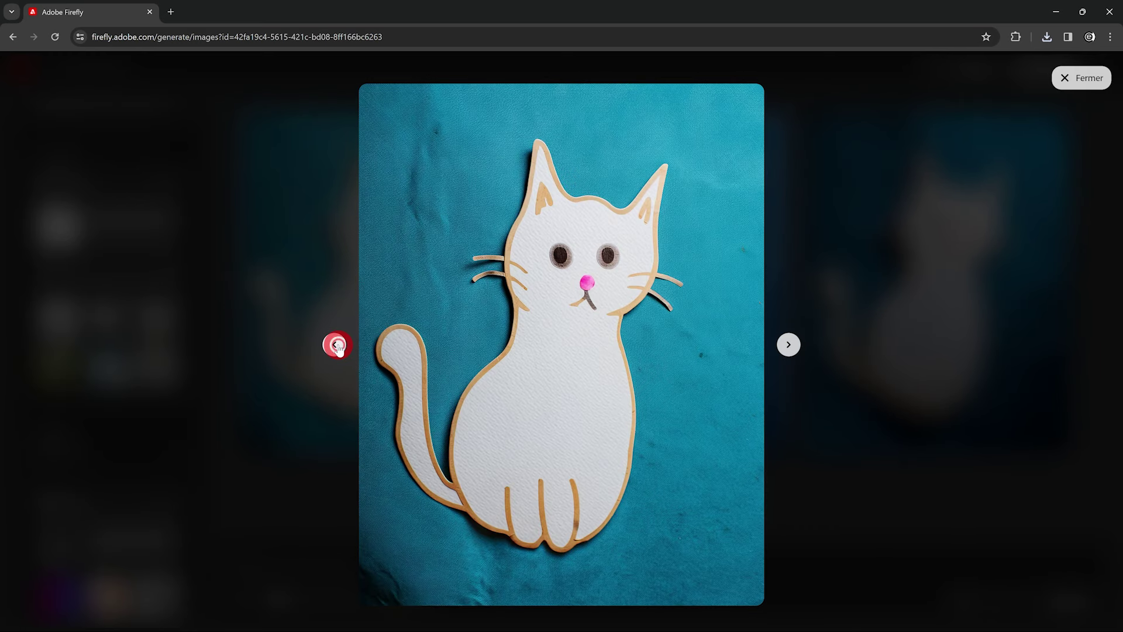
{"action": "left_click", "coordinate": [336, 345]}
{"action": "left_click", "coordinate": [790, 344]}
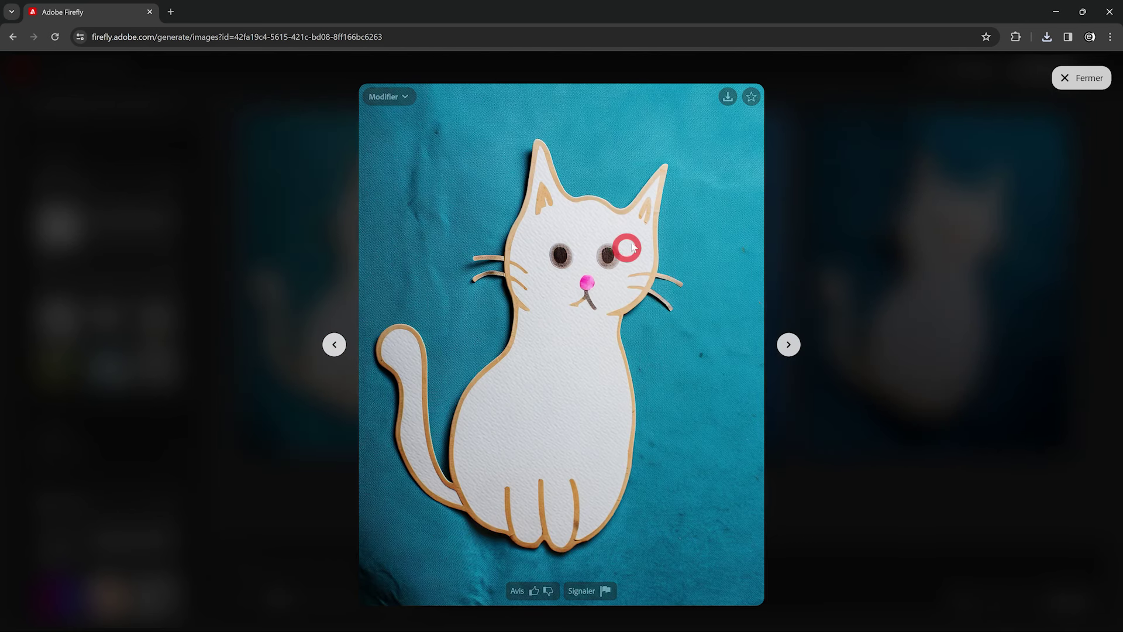
- Remove the Photo content type from the prompt to get colored-pencil cat drawings
{"action": "left_click", "coordinate": [27, 267]}
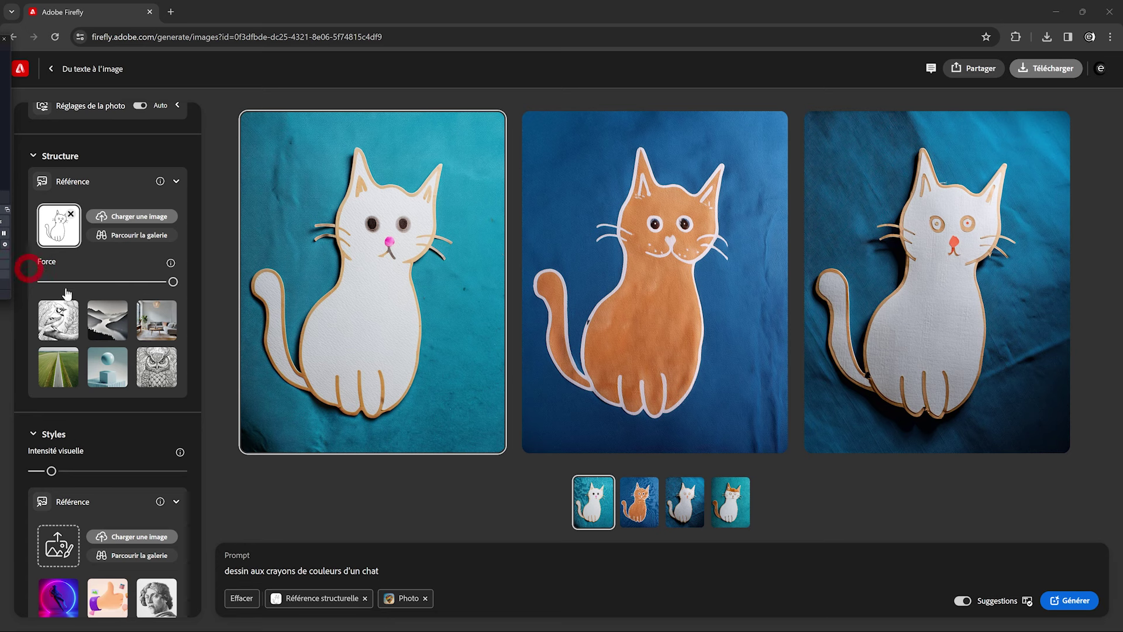
{"action": "left_click", "coordinate": [219, 544]}
{"action": "left_click", "coordinate": [331, 582]}
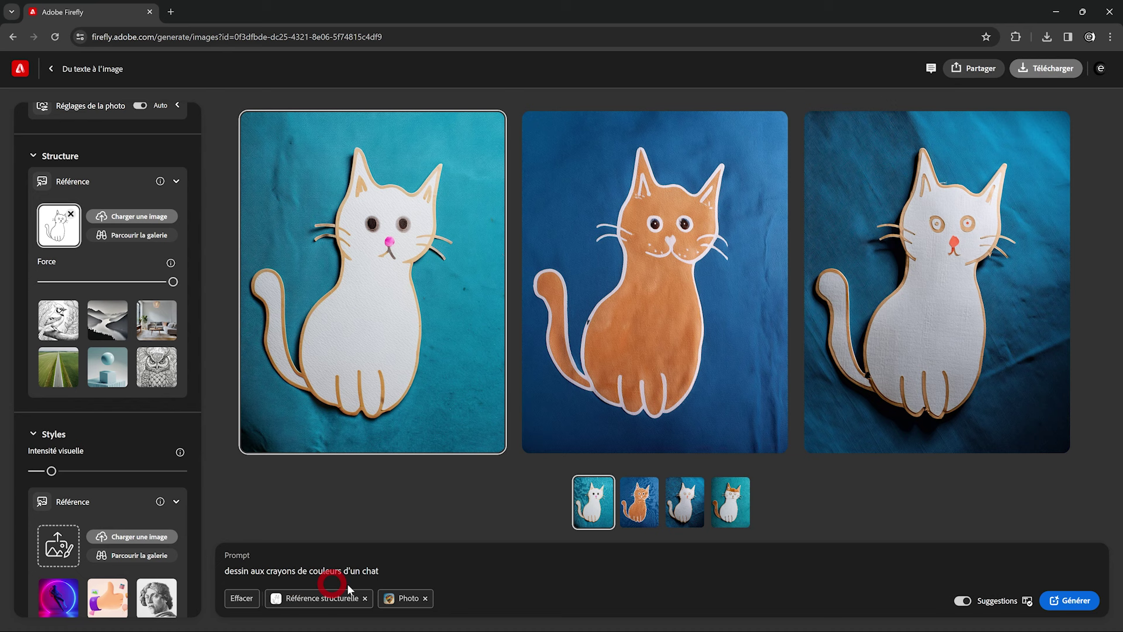
{"action": "left_click", "coordinate": [425, 600]}
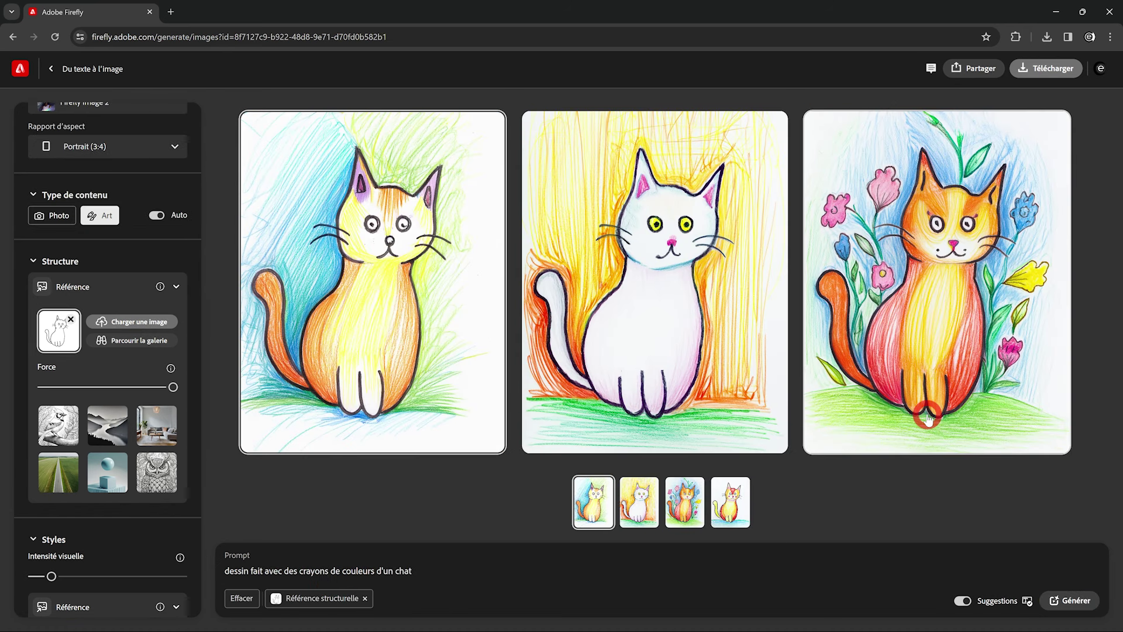
{"action": "left_click", "coordinate": [873, 414]}
- Review the cat drawings full-screen, then apply the living-room preset as structure reference
{"action": "left_click", "coordinate": [921, 325]}
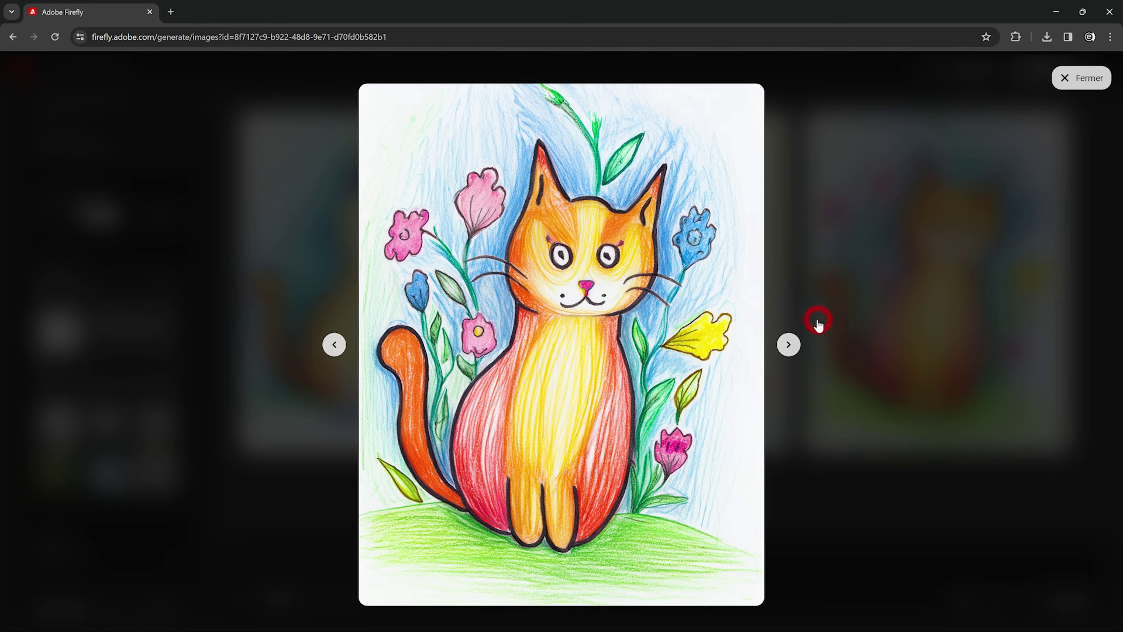
{"action": "left_click", "coordinate": [791, 345]}
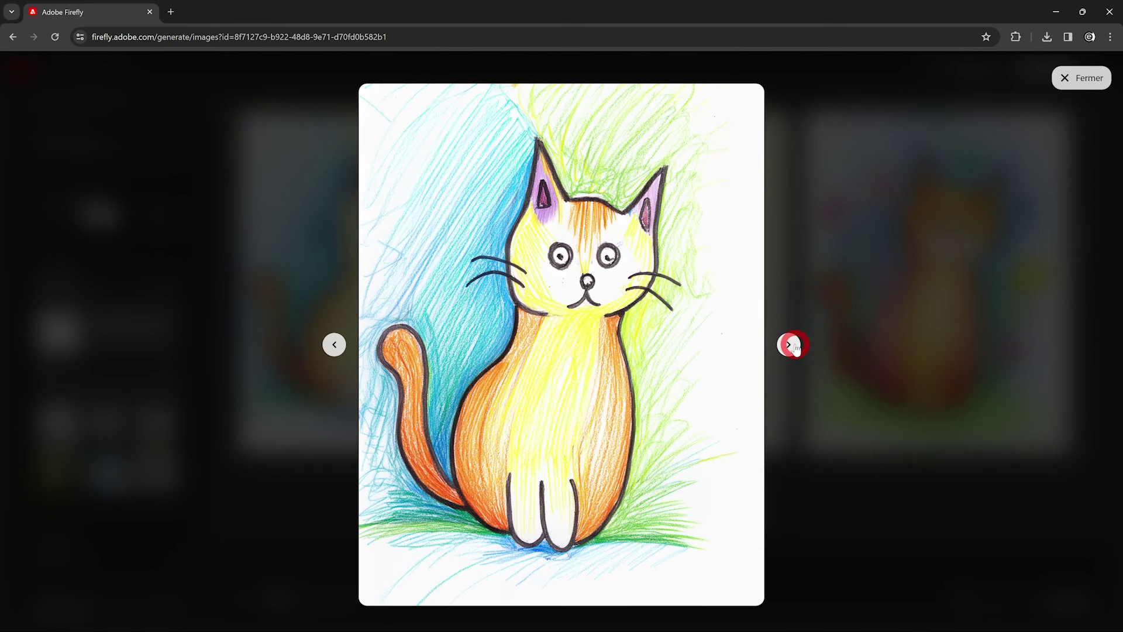
{"action": "left_click", "coordinate": [791, 345]}
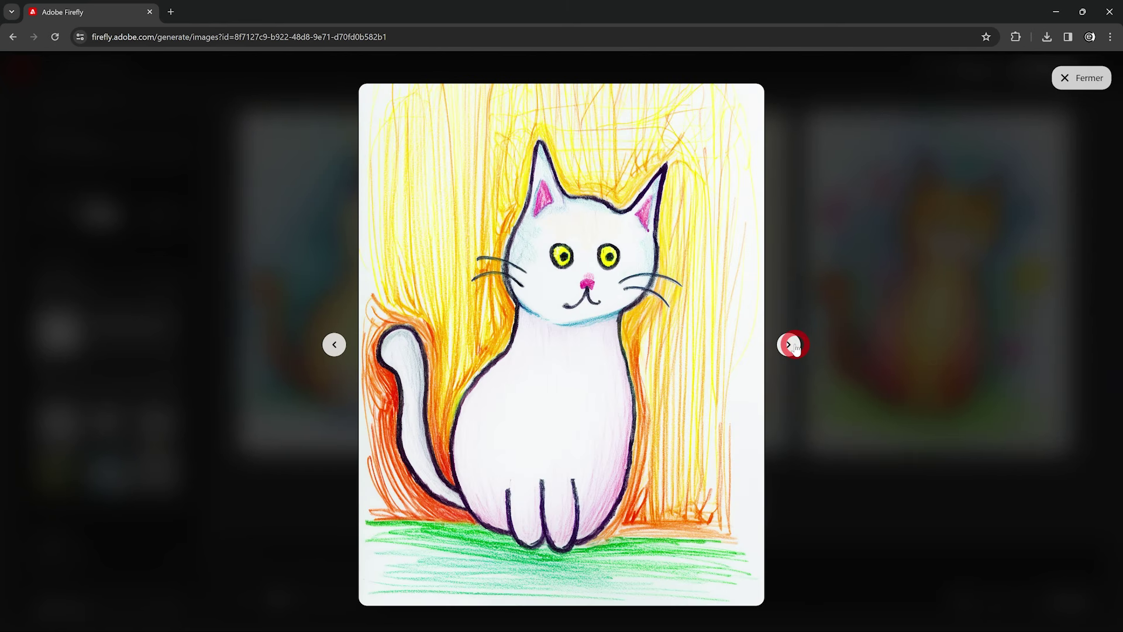
{"action": "key", "text": "Escape"}
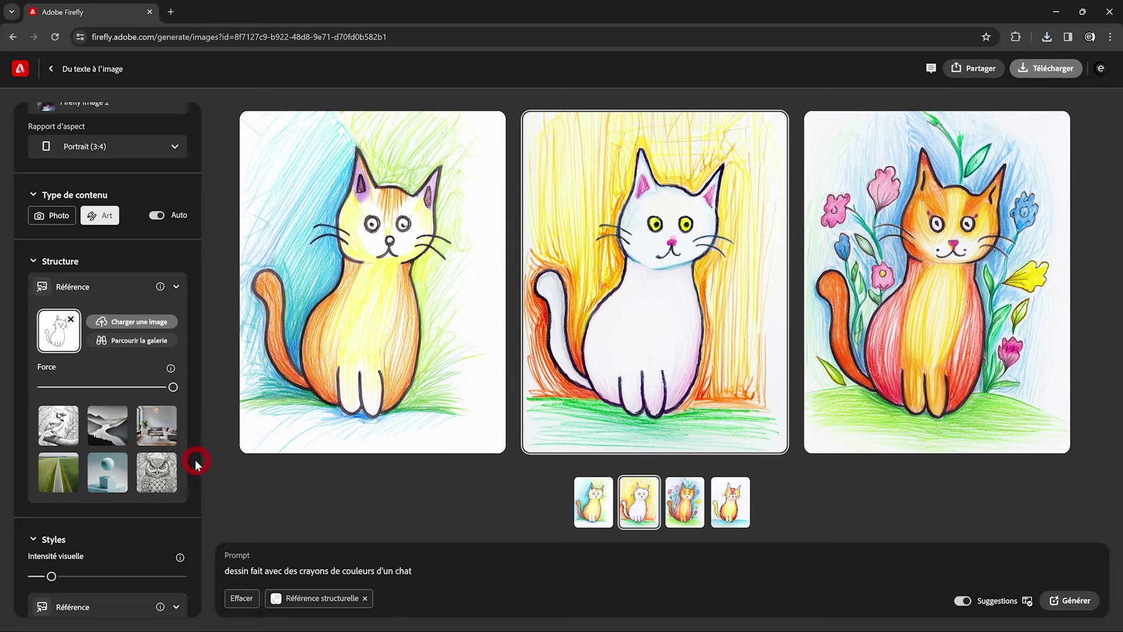
{"action": "left_click", "coordinate": [162, 429]}
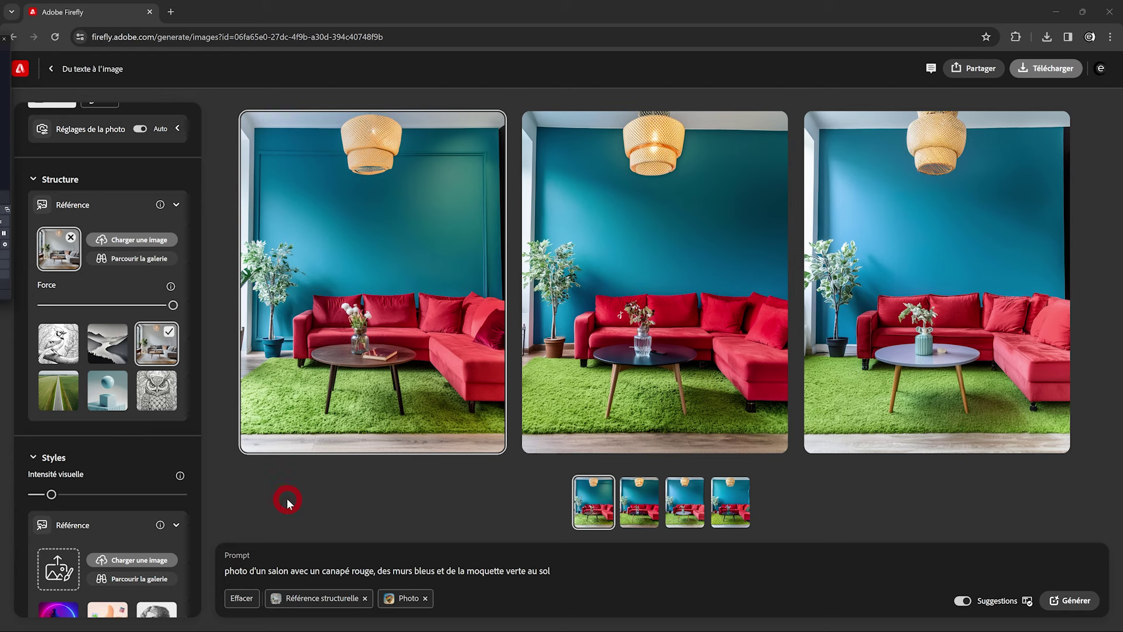
- View the third red-sofa living-room result full-screen and browse through the other variations
{"action": "left_click", "coordinate": [891, 318]}
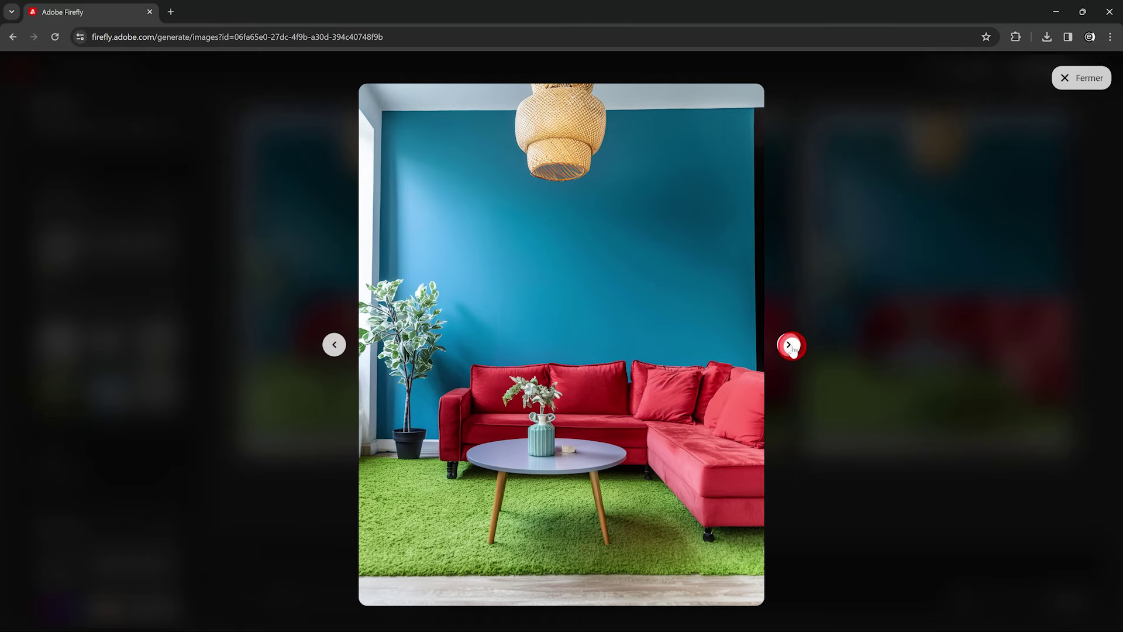
{"action": "left_click", "coordinate": [791, 347]}
{"action": "left_click", "coordinate": [790, 347]}
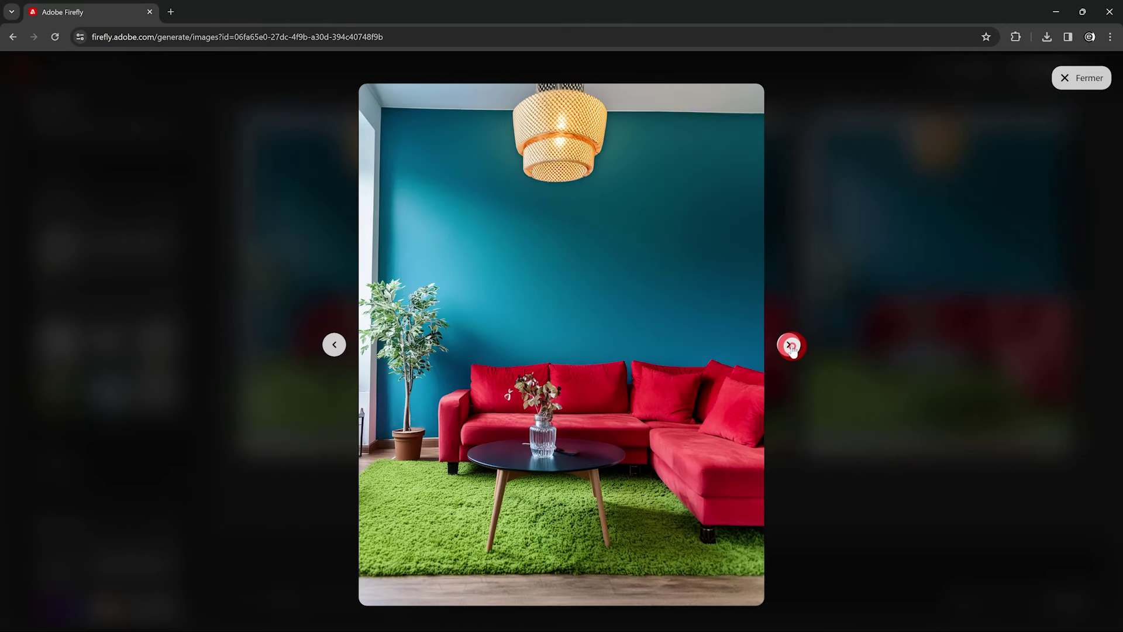
{"action": "left_click", "coordinate": [791, 348]}
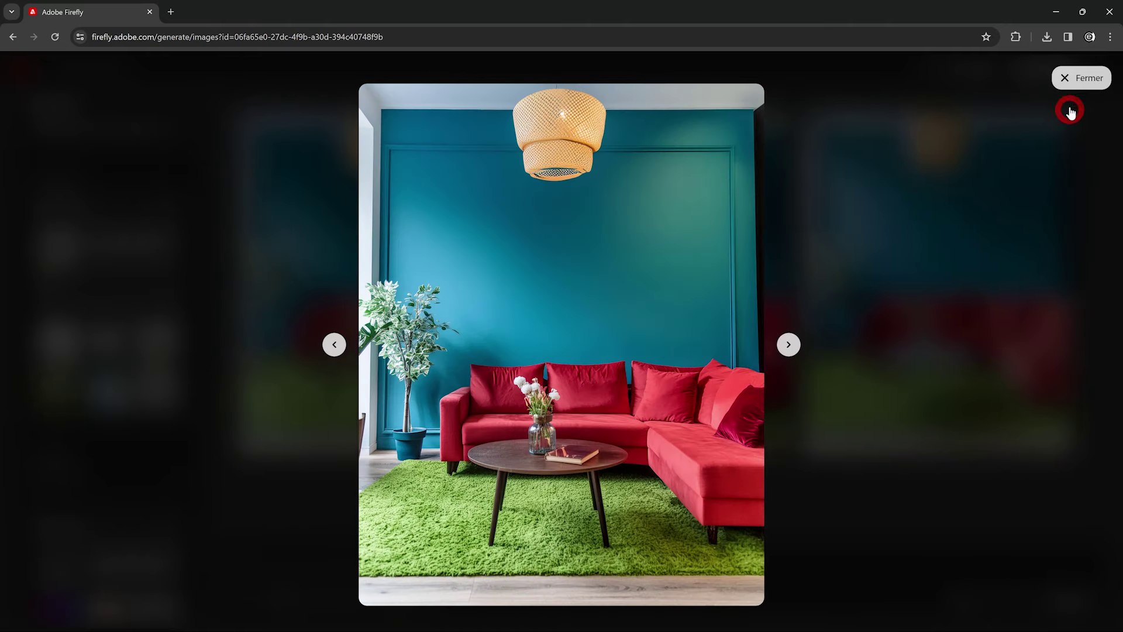
- Close the full-screen viewer to return to the red-sofa living-room results grid
{"action": "left_click", "coordinate": [1080, 77]}
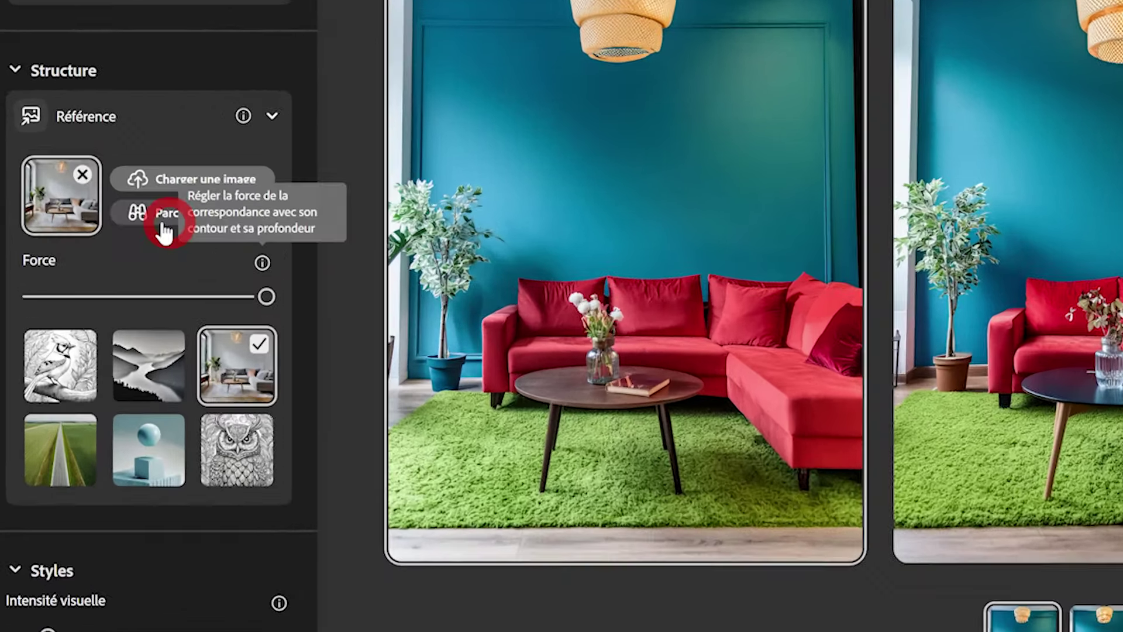